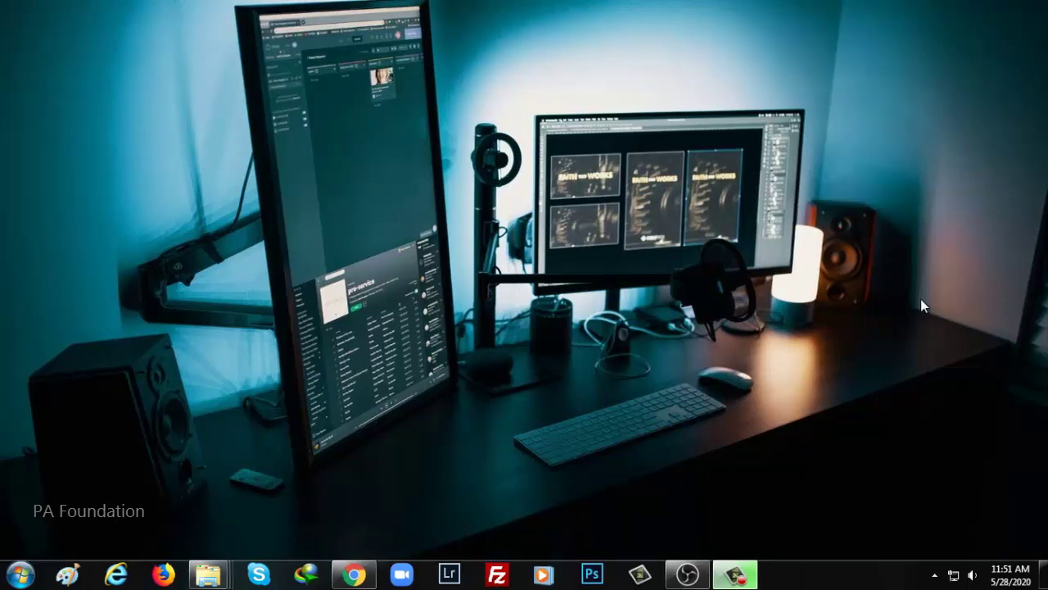
- Restore OBS Studio from the taskbar so the Scene 2 workspace is visible
{"action": "left_click", "coordinate": [695, 575]}
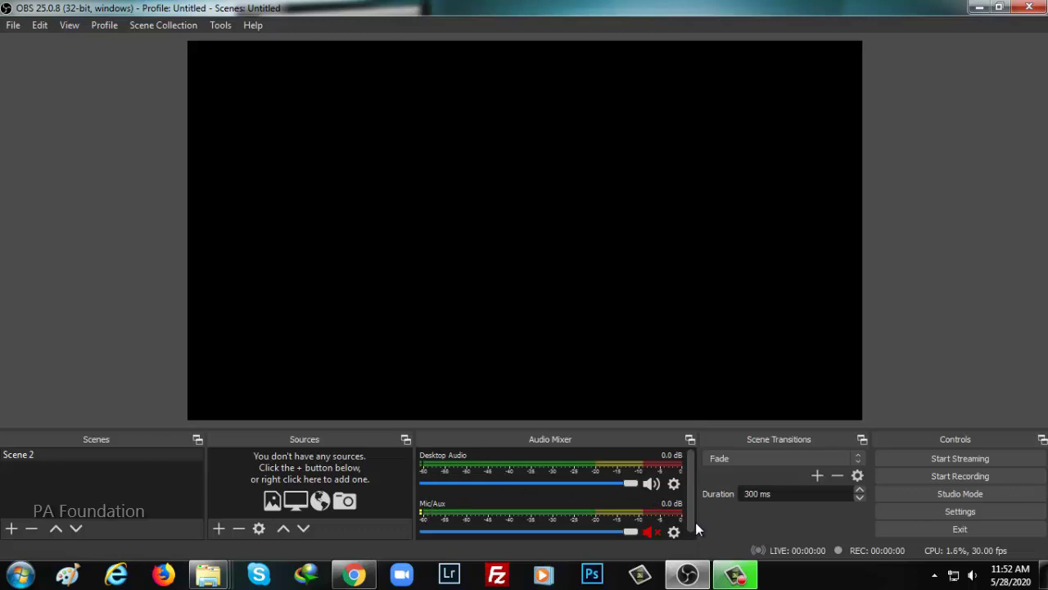
- Add an image source named 'cover' that loads D:/1.jpg and fills the preview
{"action": "left_click", "coordinate": [652, 532]}
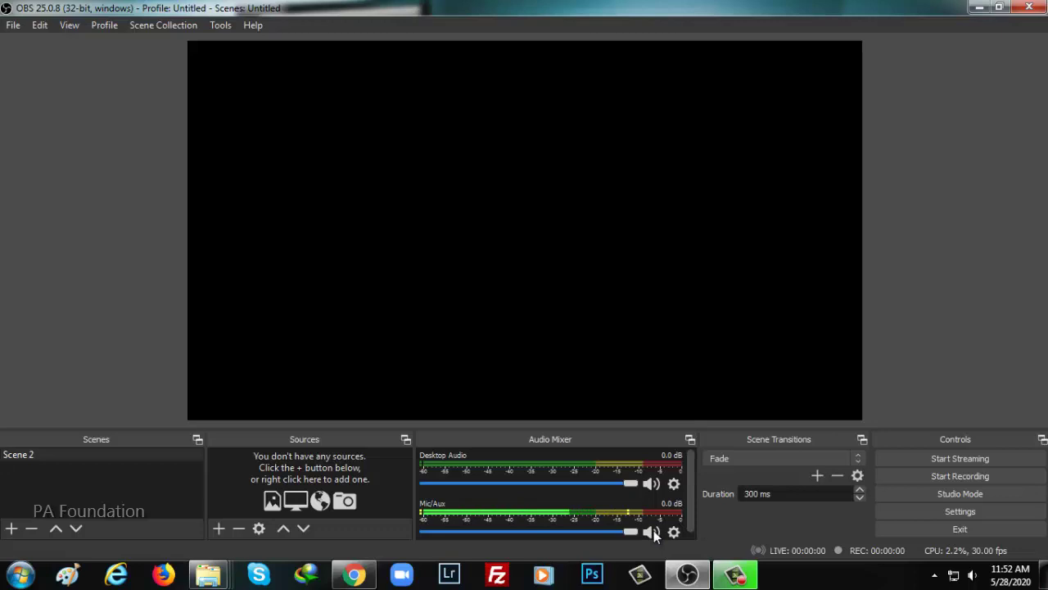
{"action": "left_click", "coordinate": [653, 531]}
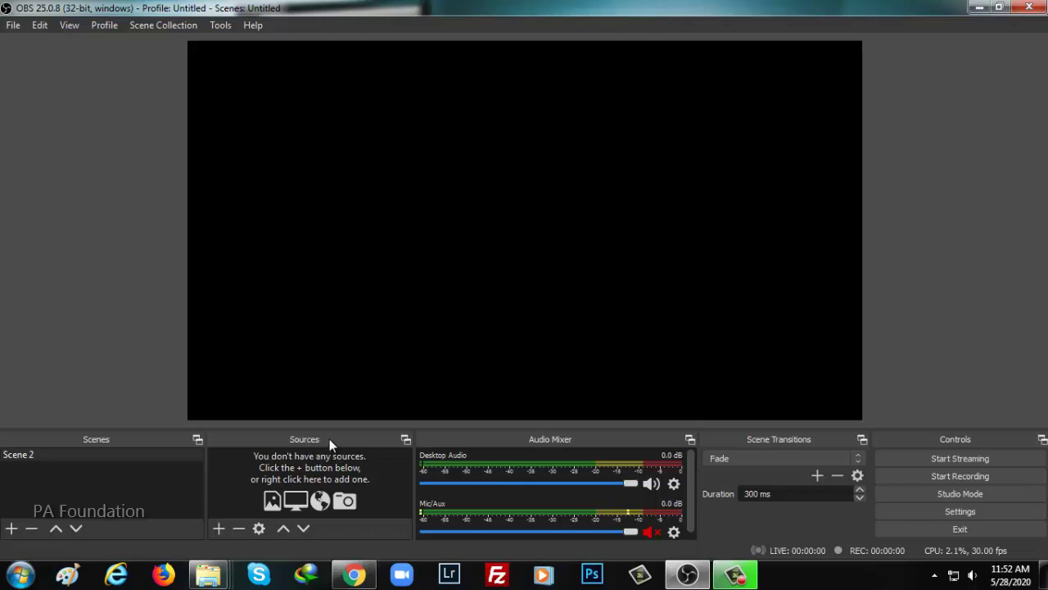
{"action": "left_click", "coordinate": [218, 528]}
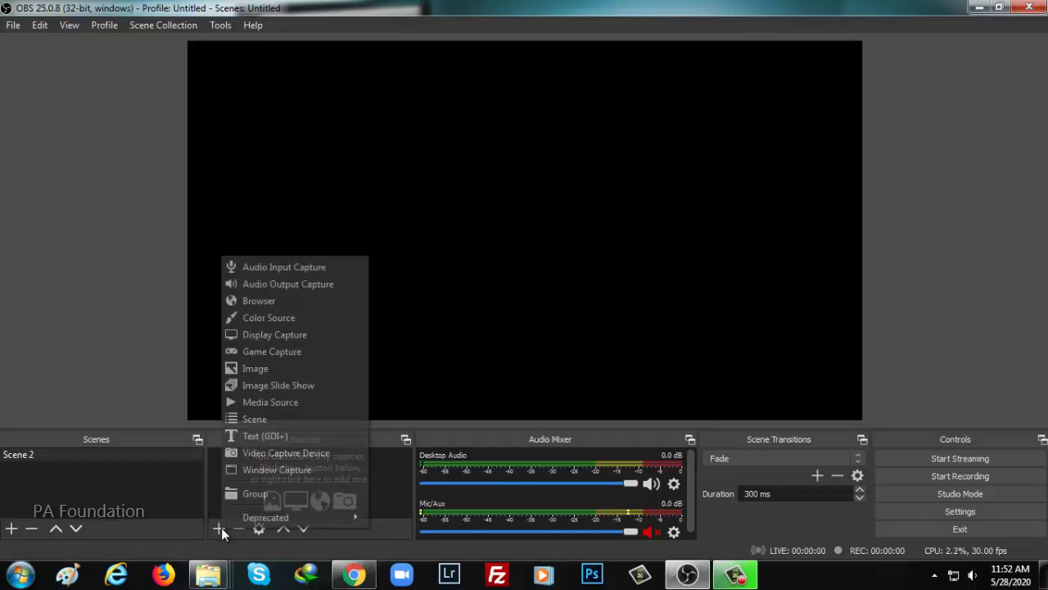
{"action": "left_click", "coordinate": [263, 367]}
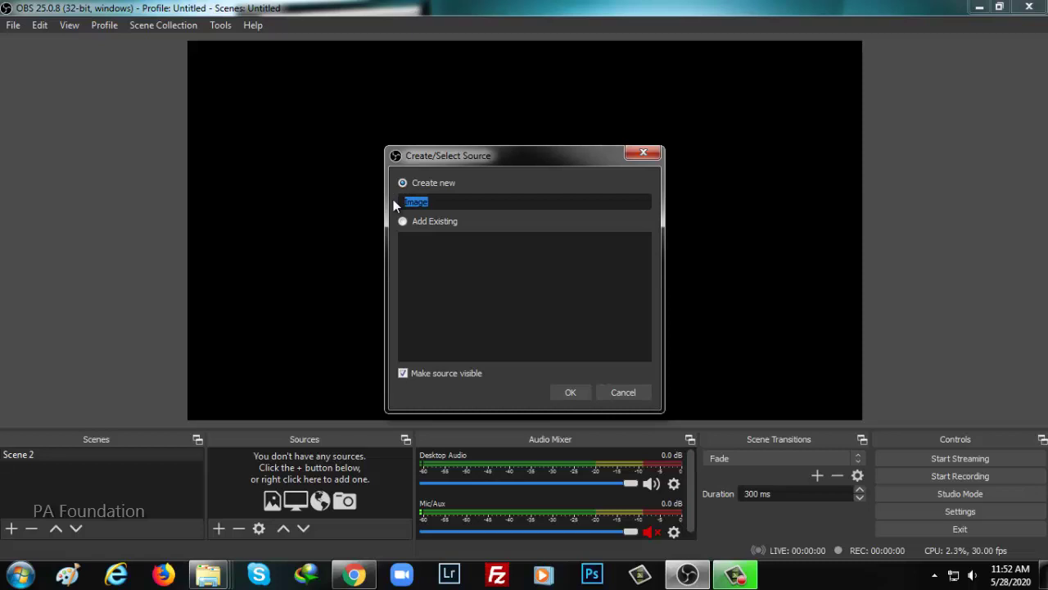
{"action": "type", "text": "cover"}
{"action": "left_click", "coordinate": [571, 392]}
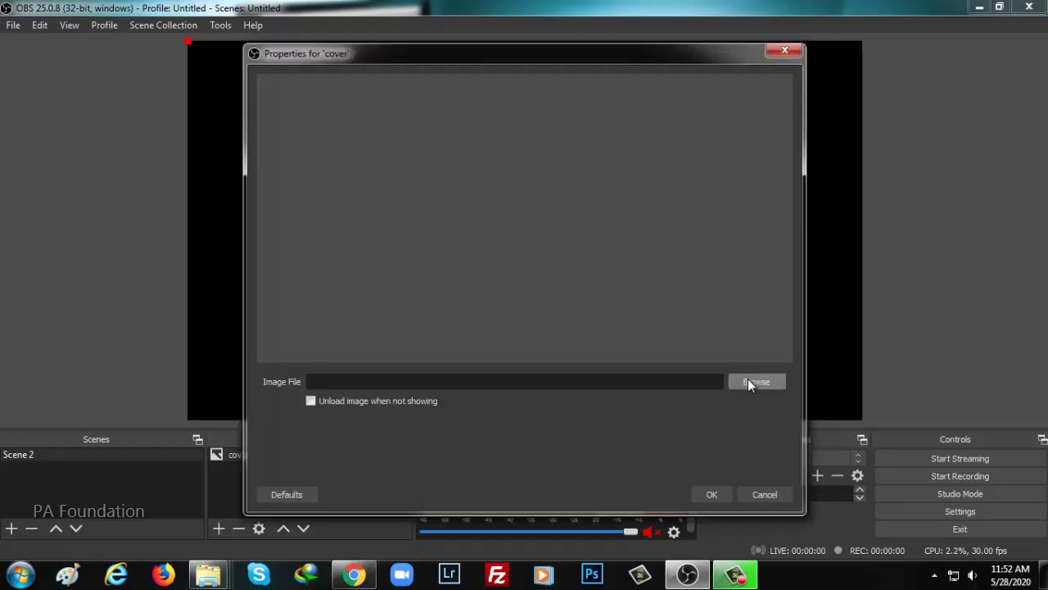
{"action": "left_click", "coordinate": [754, 382]}
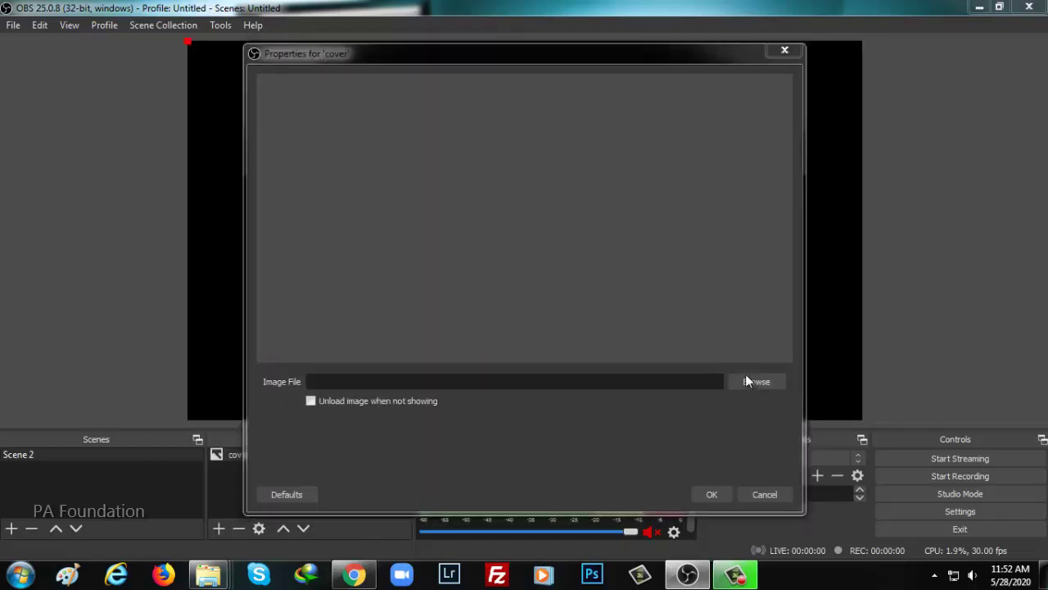
{"action": "left_click", "coordinate": [327, 347]}
{"action": "double_click", "coordinate": [680, 315]}
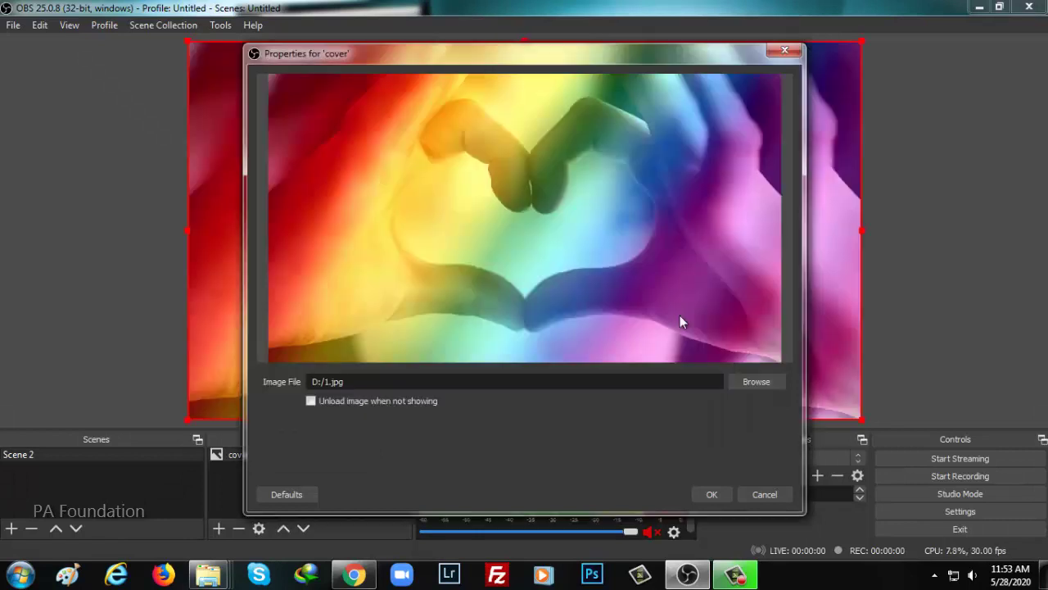
{"action": "left_click", "coordinate": [711, 494]}
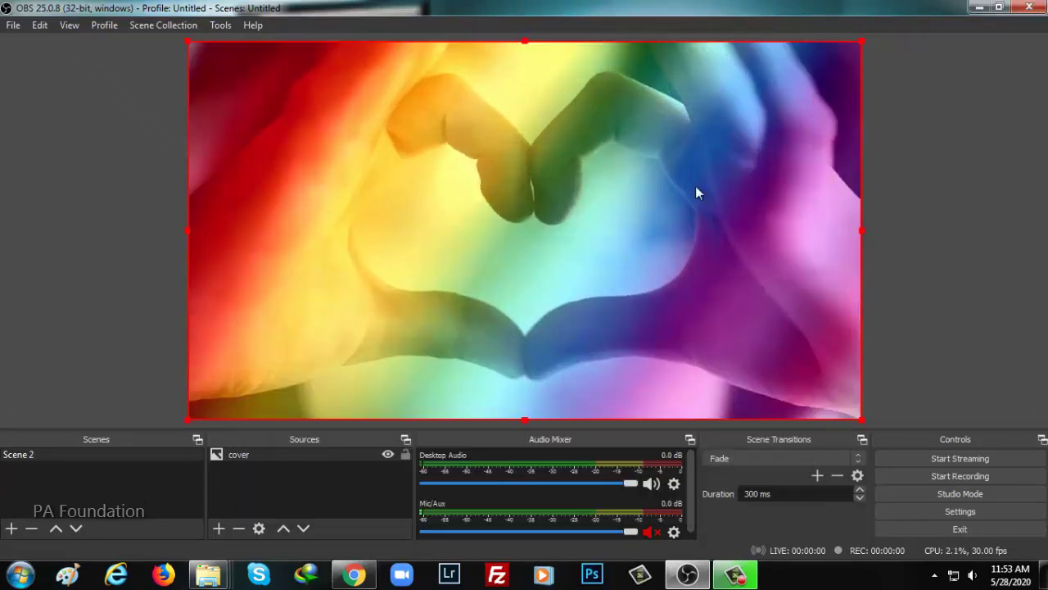
- Add a media source named 'video' and browse to the rainbow heart clip
{"action": "mouse_move", "coordinate": [695, 186]}
{"action": "left_mouse_down"}
{"action": "mouse_move", "coordinate": [951, 194]}
{"action": "mouse_move", "coordinate": [719, 167]}
{"action": "mouse_move", "coordinate": [626, 221]}
{"action": "mouse_move", "coordinate": [646, 195]}
{"action": "mouse_move", "coordinate": [722, 181]}
{"action": "mouse_move", "coordinate": [691, 188]}
{"action": "mouse_move", "coordinate": [707, 214]}
{"action": "mouse_move", "coordinate": [689, 185]}
{"action": "left_mouse_up"}
{"action": "left_click", "coordinate": [689, 185], "text": "ctrl"}
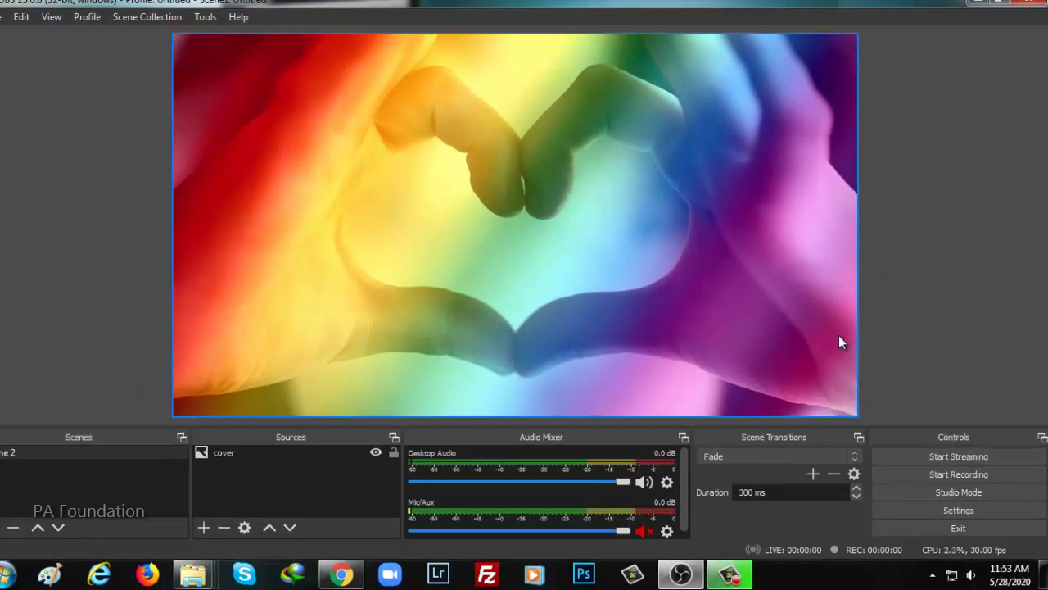
{"action": "left_click", "coordinate": [203, 528]}
{"action": "left_click", "coordinate": [254, 400]}
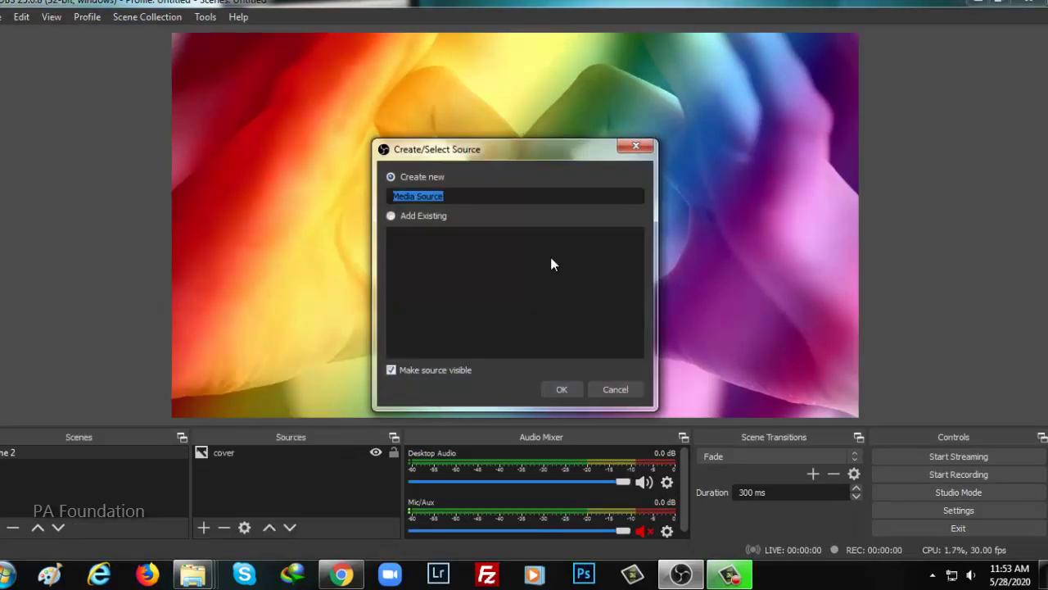
{"action": "type", "text": "video"}
{"action": "left_click", "coordinate": [562, 389]}
{"action": "left_click", "coordinate": [741, 372]}
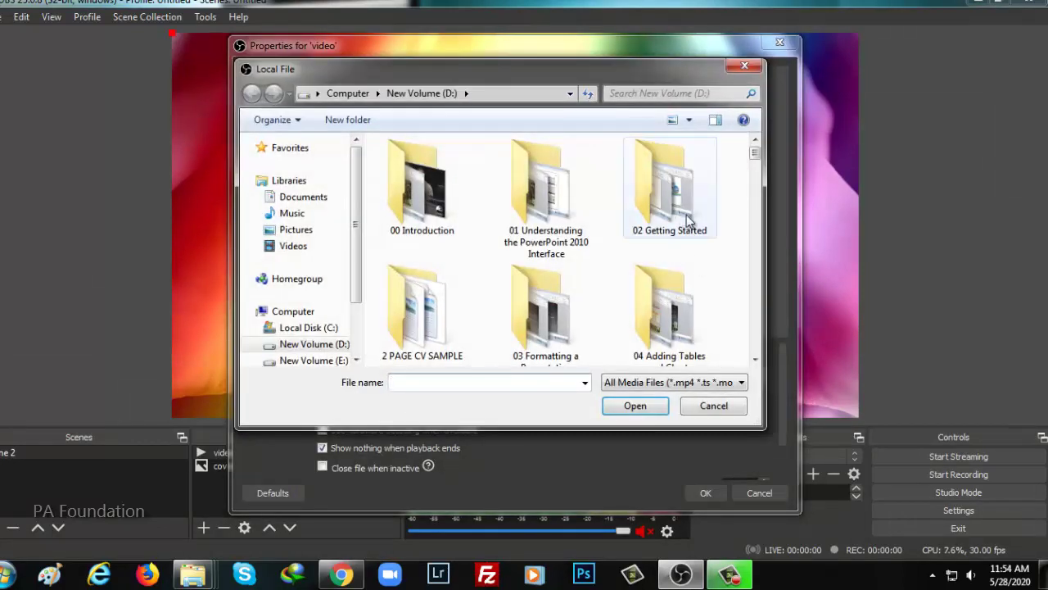
{"action": "left_click_drag", "start_coordinate": [751, 154], "coordinate": [754, 188]}
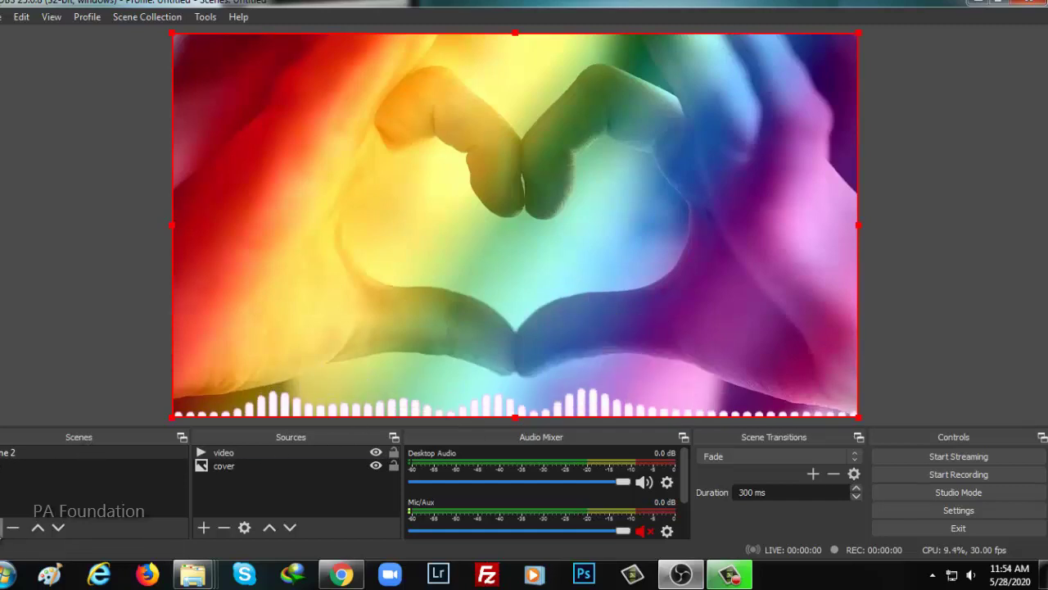
- Create a new scene, rename it Scene 1, and drag it above Scene 2
{"action": "left_click", "coordinate": [2, 527]}
{"action": "left_click", "coordinate": [485, 307]}
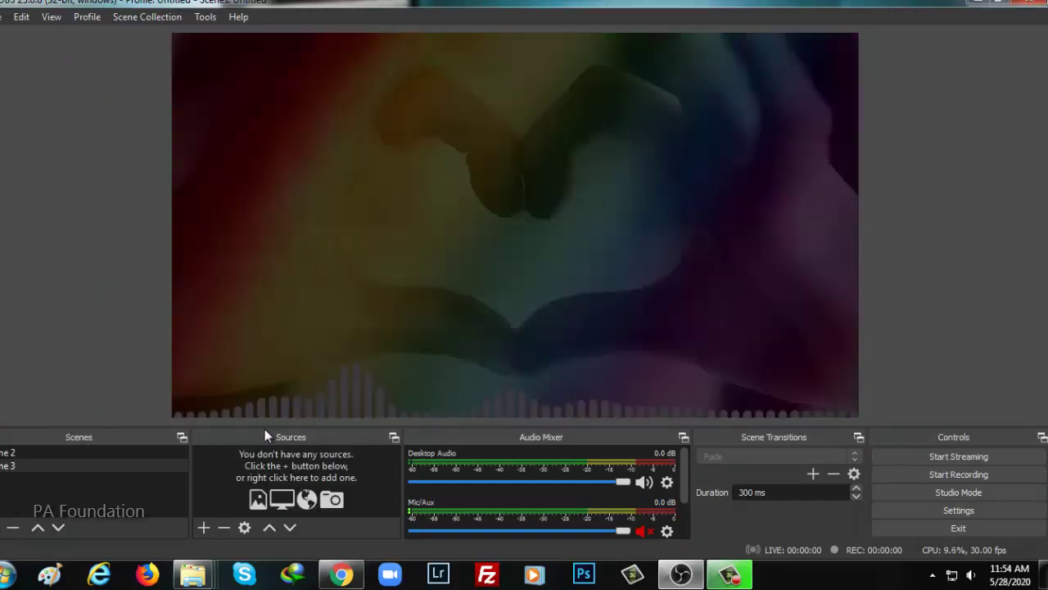
{"action": "right_click", "coordinate": [18, 465]}
{"action": "mouse_move", "coordinate": [46, 331]}
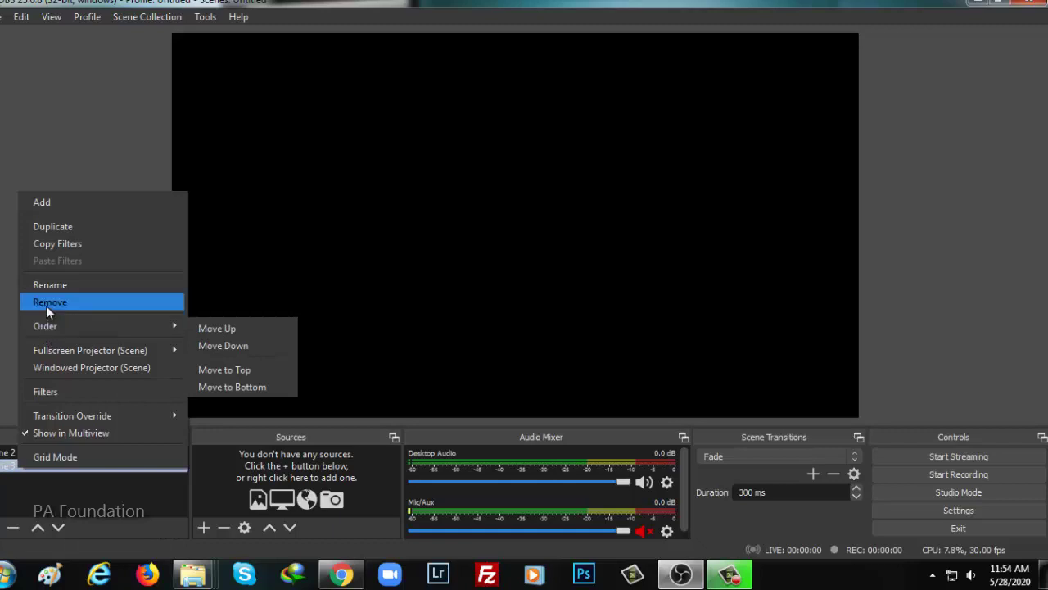
{"action": "left_click", "coordinate": [56, 285]}
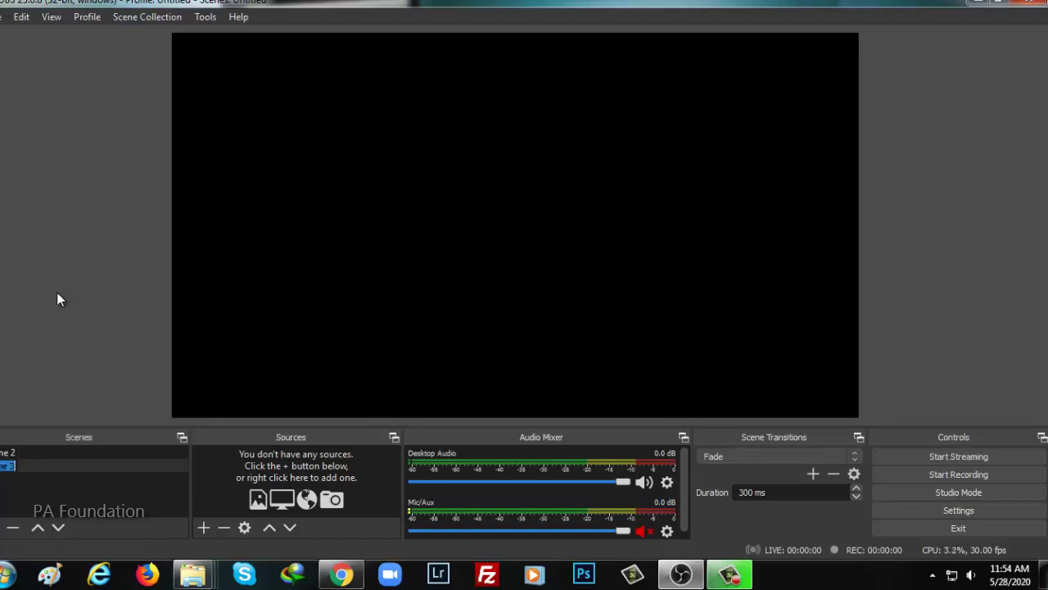
{"action": "key", "text": "BackSpace"}
{"action": "key", "text": "Return"}
{"action": "left_click_drag", "start_coordinate": [15, 464], "coordinate": [17, 475]}
- Assign Num 1 as Scene 1's switch-to-scene hotkey and save the settings
{"action": "left_click", "coordinate": [977, 511]}
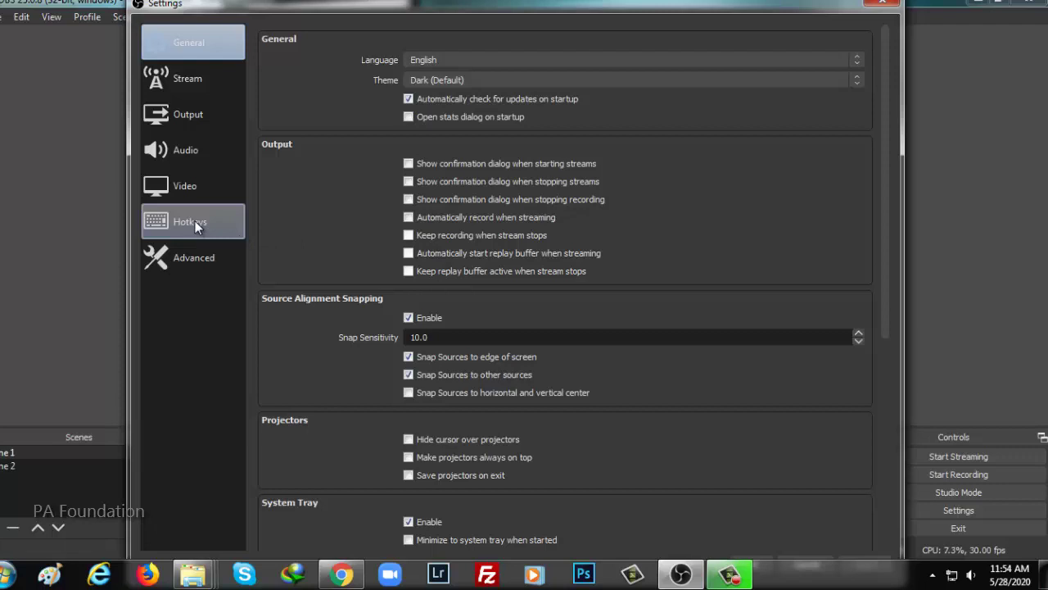
{"action": "left_click", "coordinate": [196, 224]}
{"action": "scroll", "coordinate": [270, 422], "scroll_direction": "down", "scroll_amount": 1}
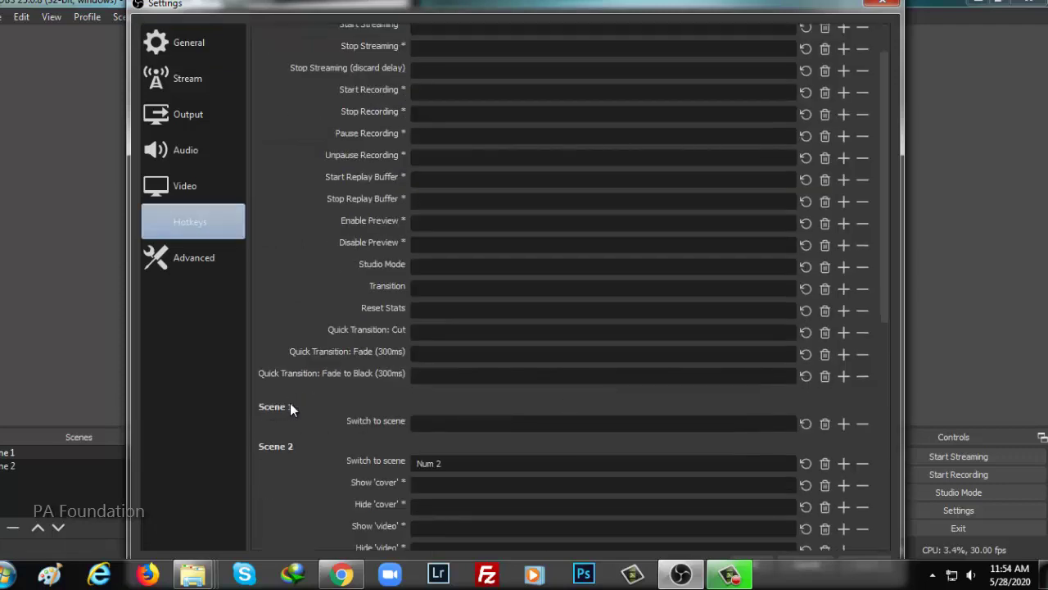
{"action": "left_click", "coordinate": [431, 422]}
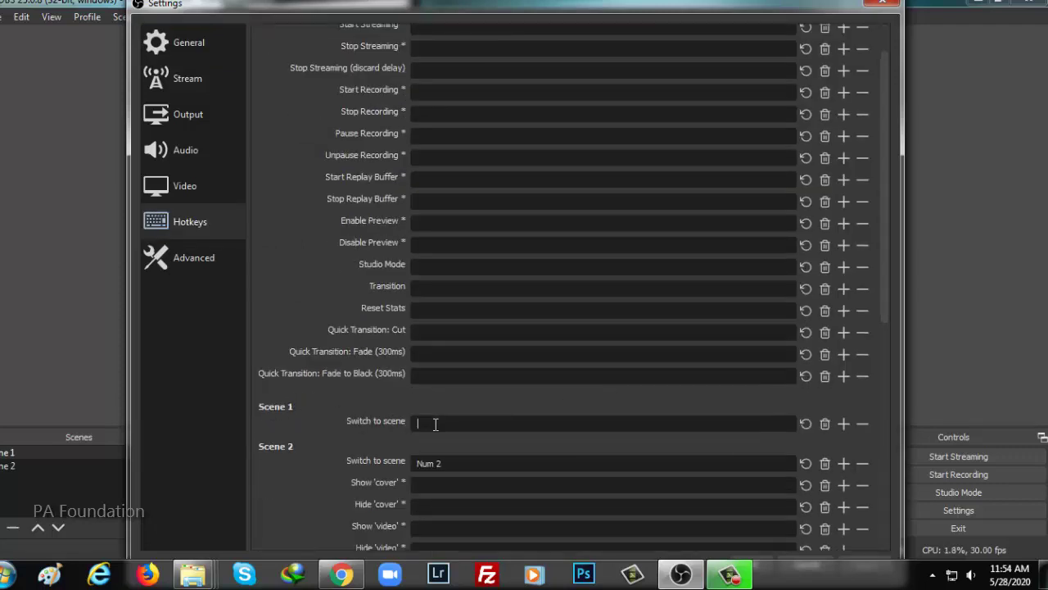
{"action": "key", "text": "KP_1"}
{"action": "left_click_drag", "start_coordinate": [214, 4], "coordinate": [186, 11]}
{"action": "left_click", "coordinate": [665, 405]}
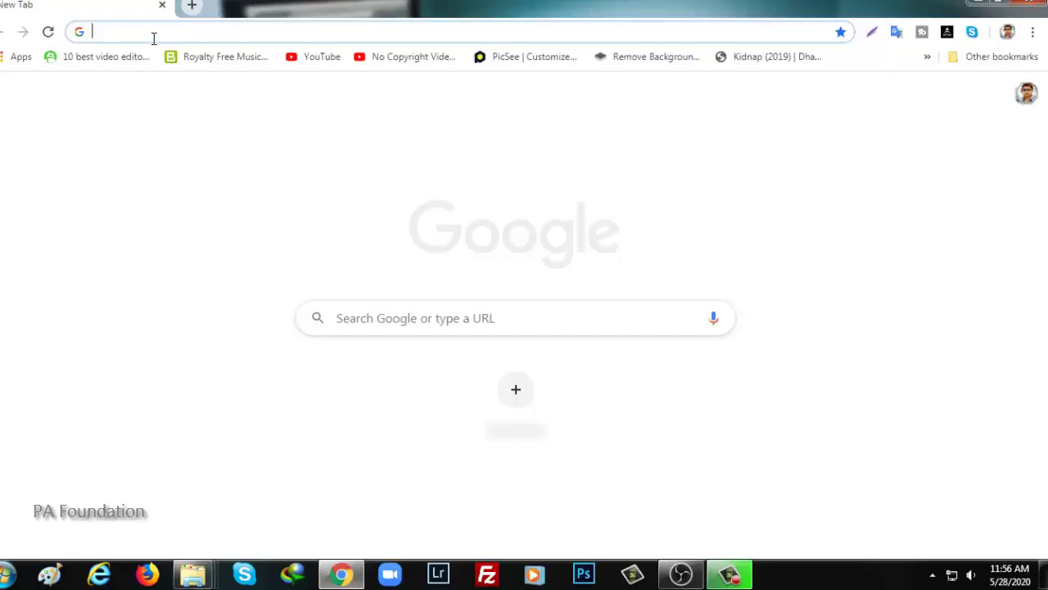
- Load facebook.com in Chrome, then go to facebook.com/live/create
{"action": "left_click", "coordinate": [153, 37]}
{"action": "type", "text": "f"}
{"action": "key", "text": "Return"}
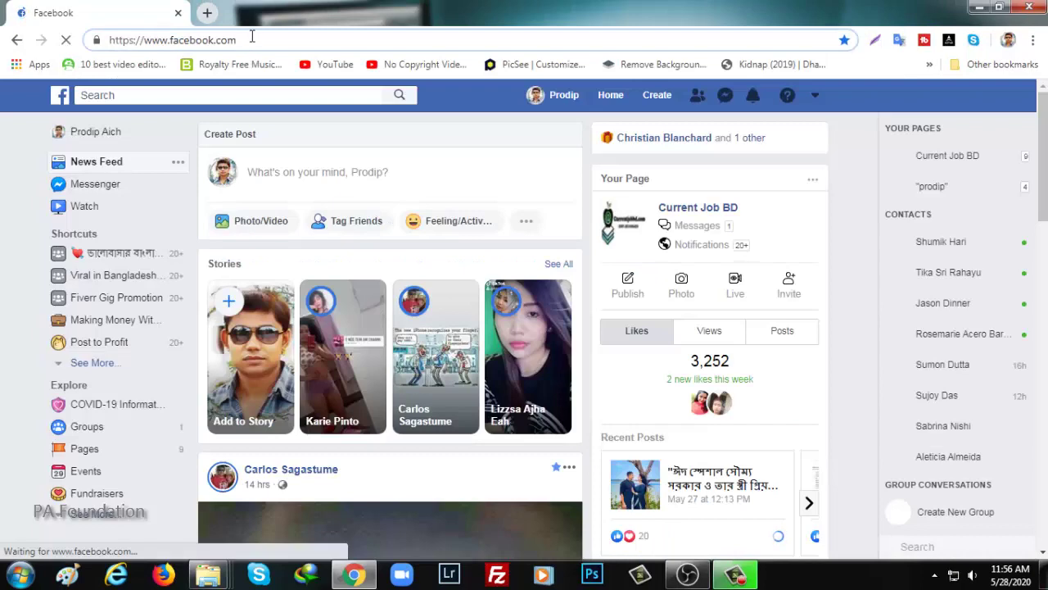
{"action": "left_click", "coordinate": [252, 38]}
{"action": "type", "text": "live/"}
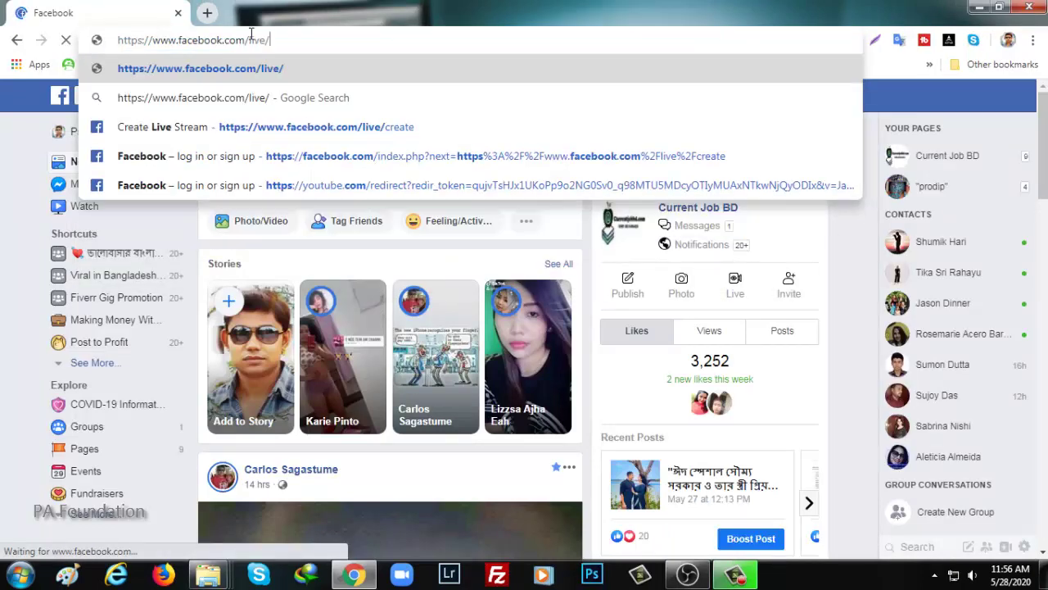
{"action": "type", "text": "create"}
{"action": "key", "text": "Return"}
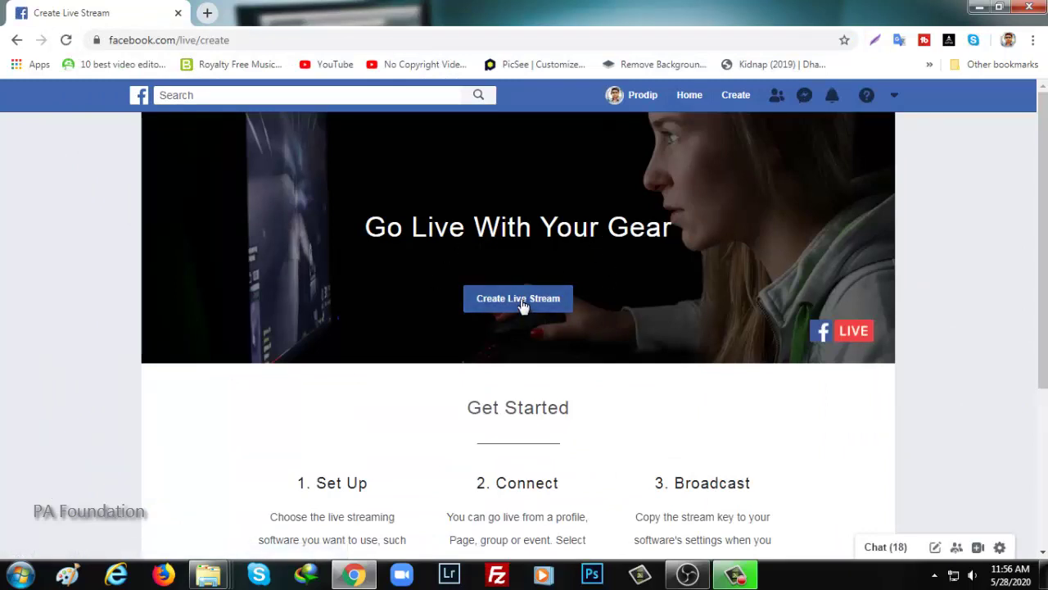
- Start a new live stream and open the 'Share to Your Timeline' dropdown
{"action": "left_click", "coordinate": [540, 307]}
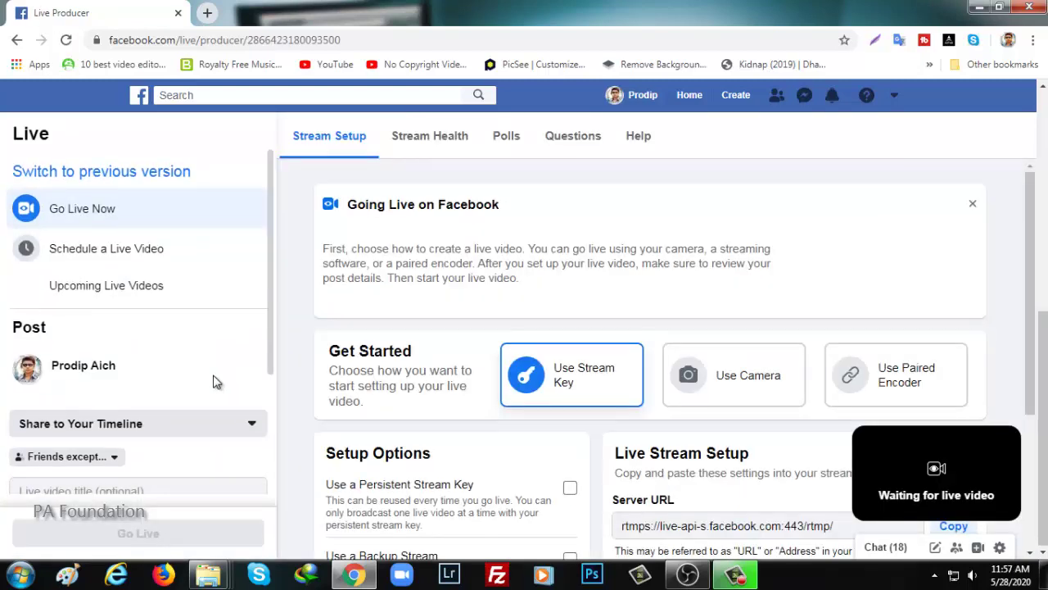
{"action": "scroll", "coordinate": [213, 382], "scroll_direction": "down", "scroll_amount": 2}
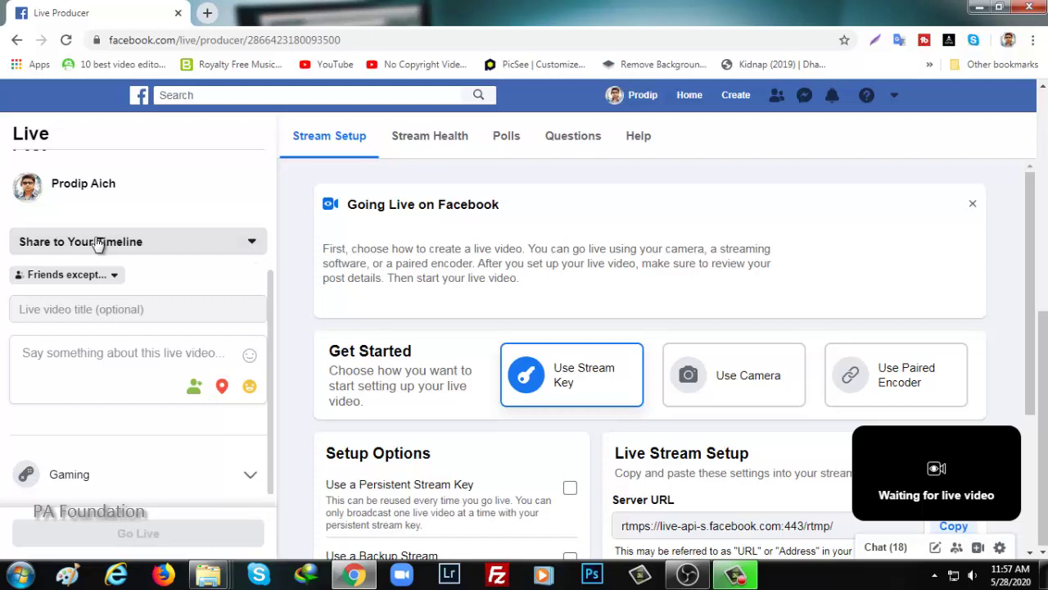
{"action": "left_click", "coordinate": [252, 247]}
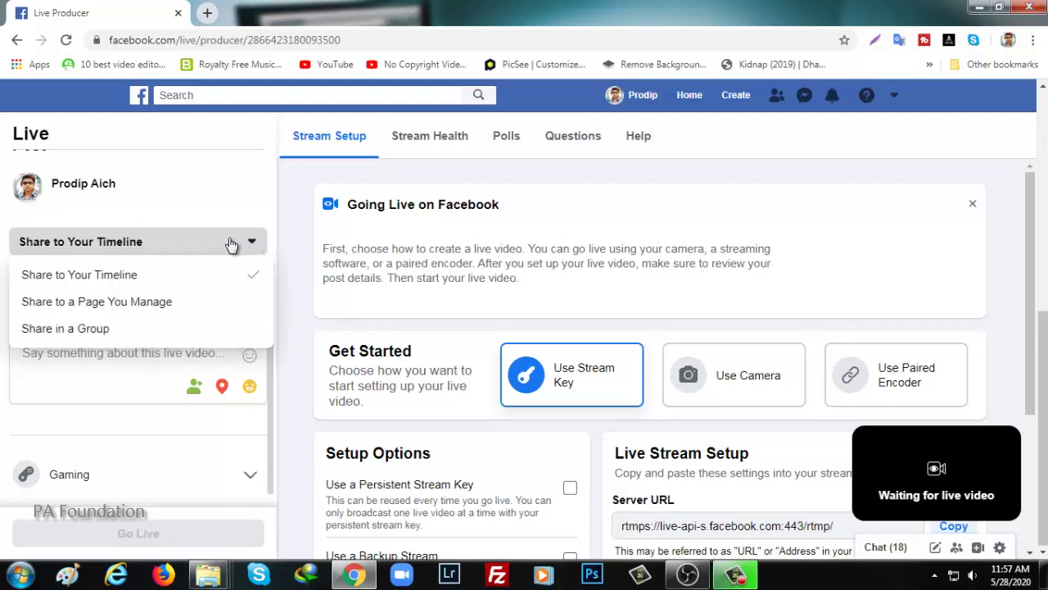
- Share the live video to a different managed page and title it 'Test'
{"action": "left_click", "coordinate": [143, 303]}
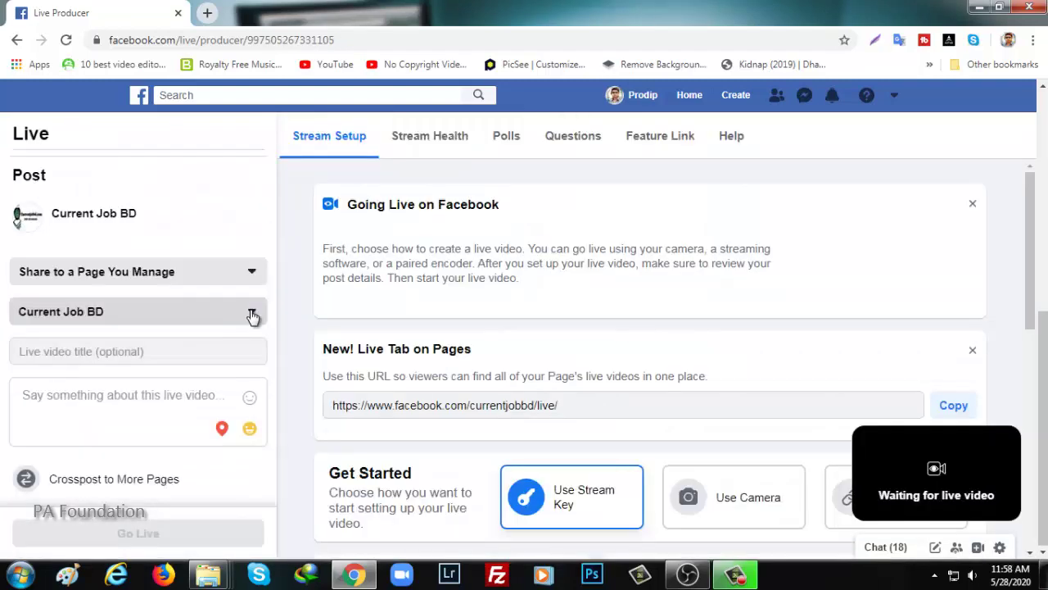
{"action": "left_click", "coordinate": [252, 316]}
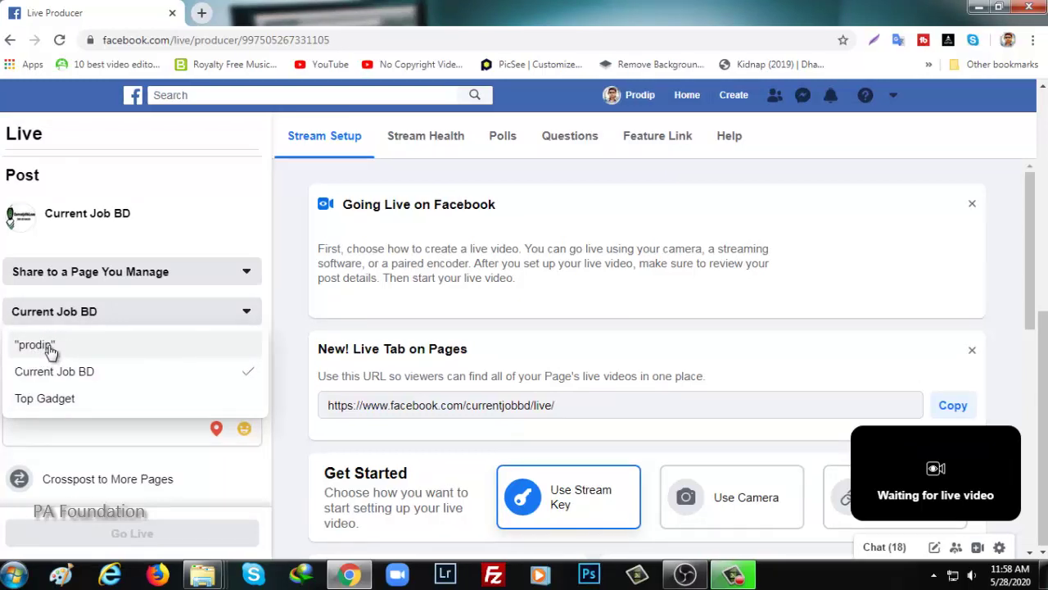
{"action": "left_click", "coordinate": [49, 347]}
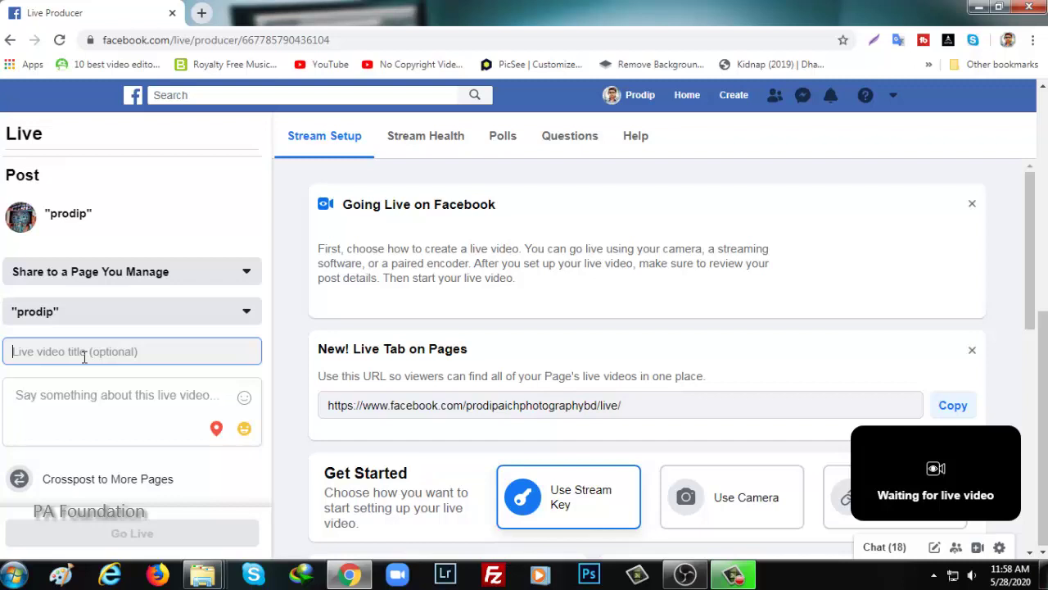
{"action": "type", "text": "T"}
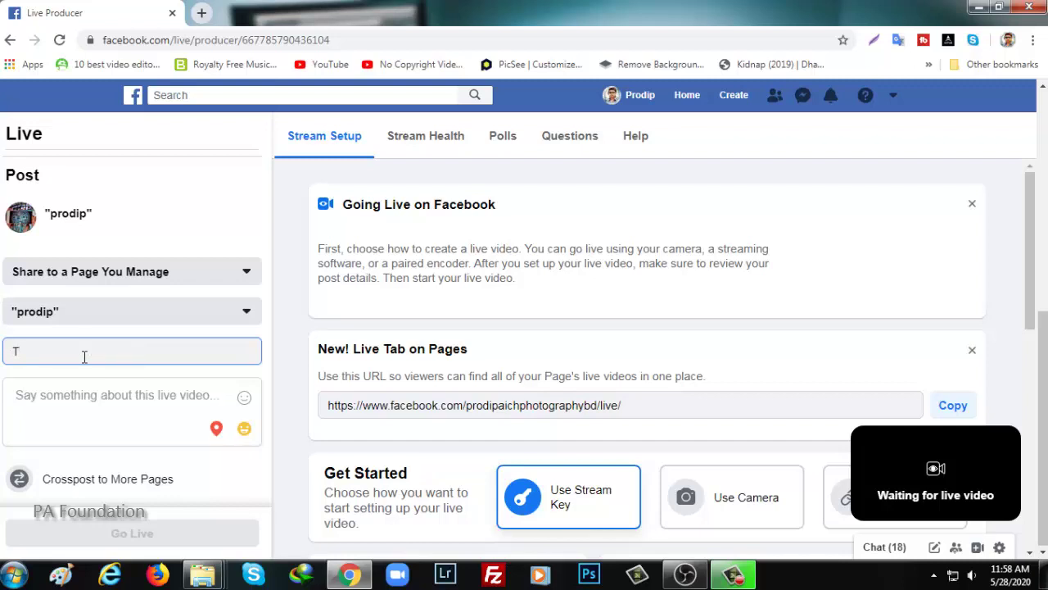
{"action": "type", "text": "est"}
{"action": "left_click", "coordinate": [70, 398]}
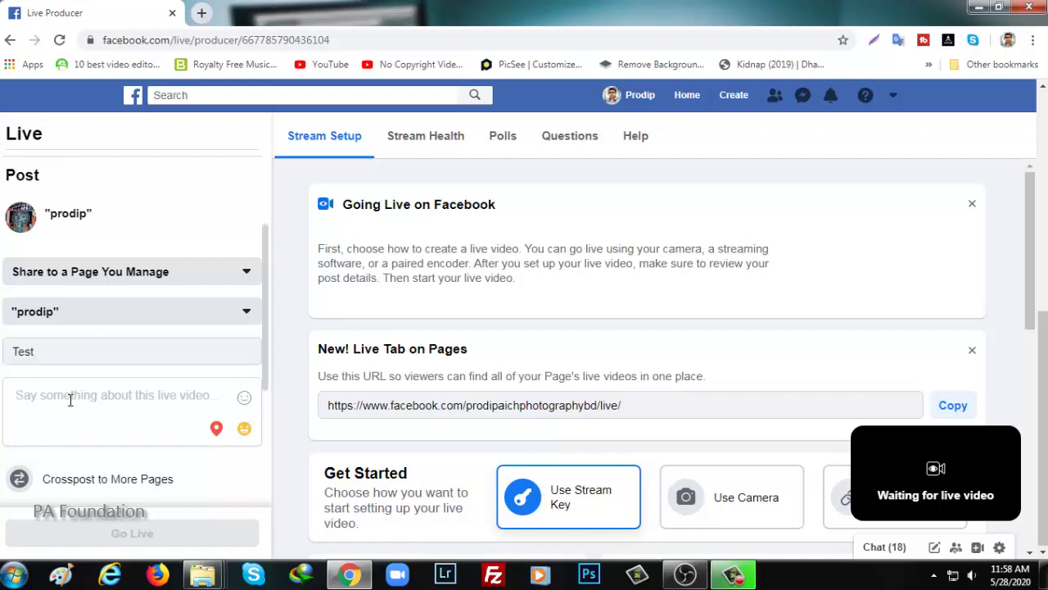
- Paste 'Test' as the post description and scroll down to the stream key details
{"action": "left_click_drag", "start_coordinate": [37, 353], "coordinate": [2, 369]}
{"action": "key", "text": "ctrl+c"}
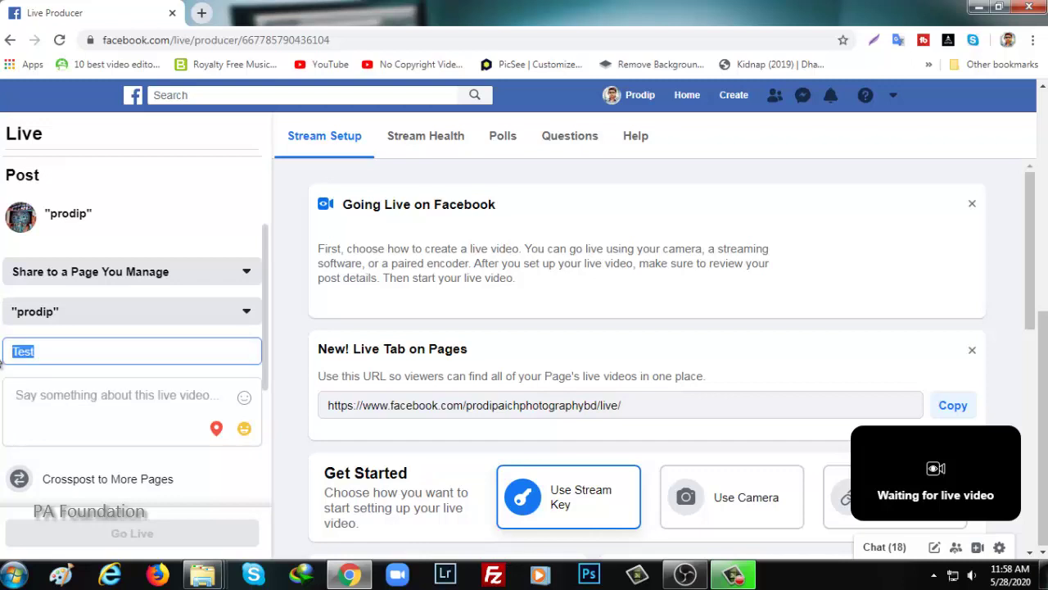
{"action": "left_click", "coordinate": [61, 386]}
{"action": "key", "text": "ctrl+v"}
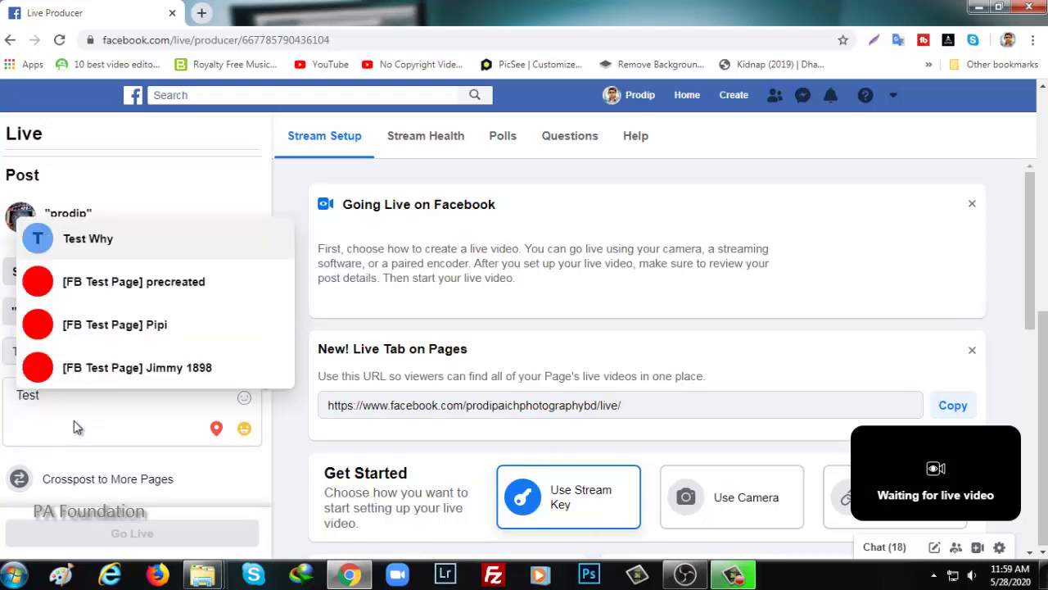
{"action": "left_click", "coordinate": [74, 426]}
{"action": "scroll", "coordinate": [82, 369], "scroll_direction": "down", "scroll_amount": 3}
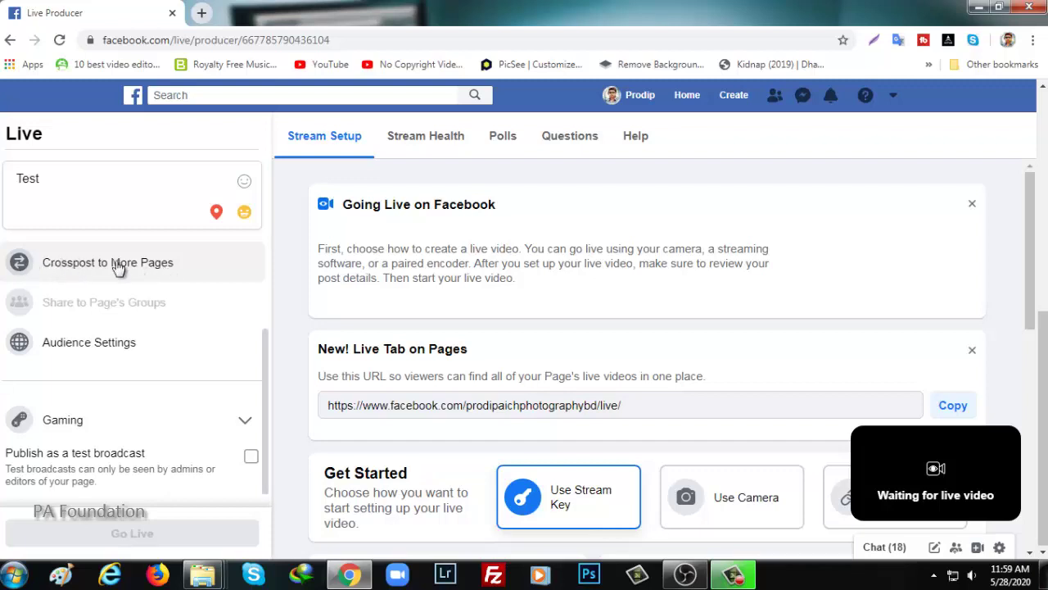
{"action": "scroll", "coordinate": [614, 405], "scroll_direction": "down", "scroll_amount": 6}
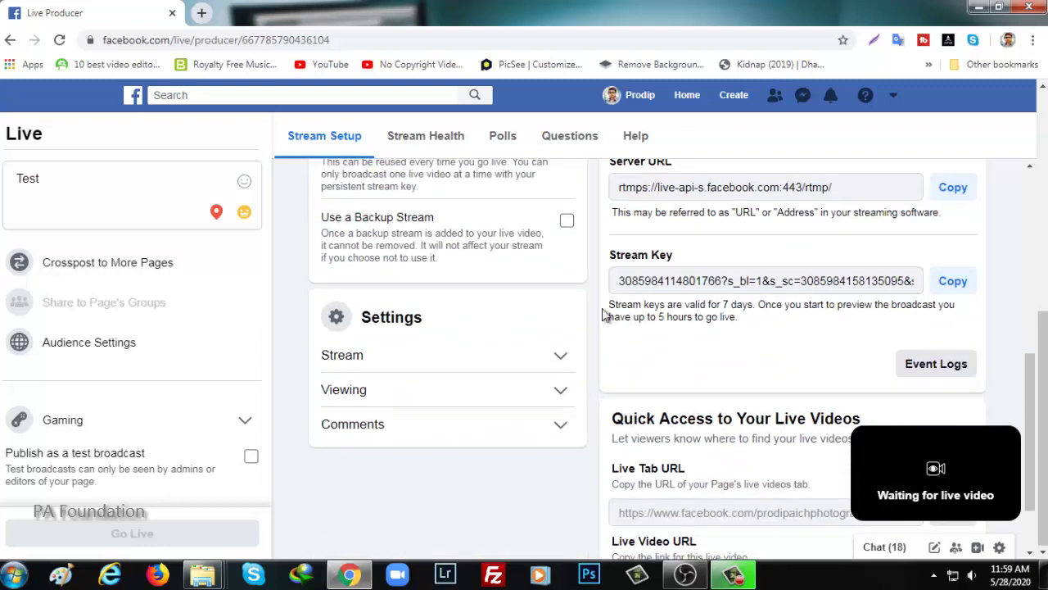
- Copy the Facebook stream key into OBS's Stream settings, keeping Facebook Live as the service
{"action": "left_click", "coordinate": [954, 283]}
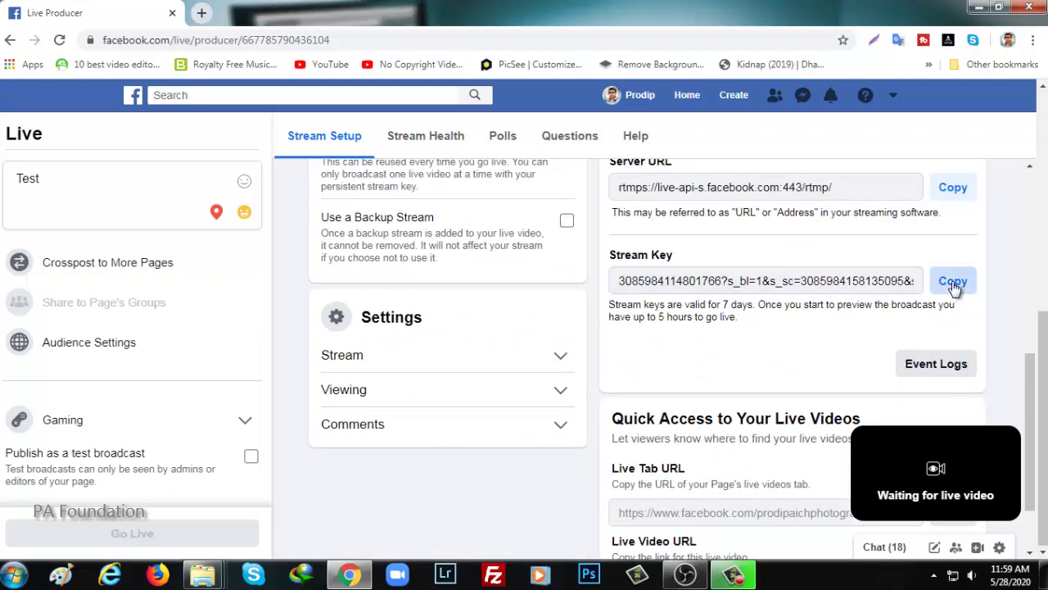
{"action": "left_click", "coordinate": [685, 574]}
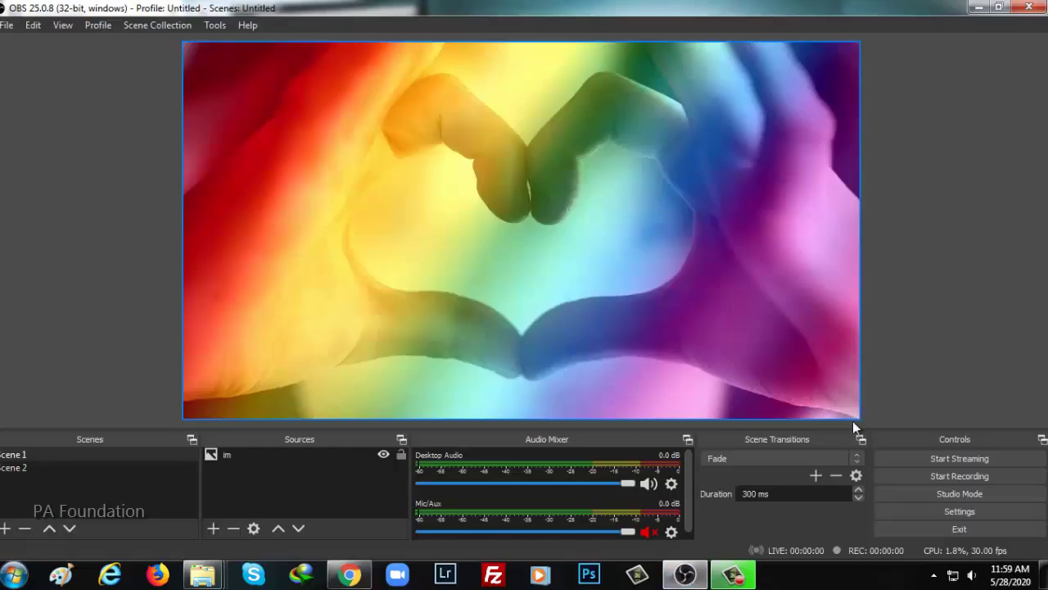
{"action": "left_click", "coordinate": [954, 510]}
{"action": "left_click", "coordinate": [199, 85]}
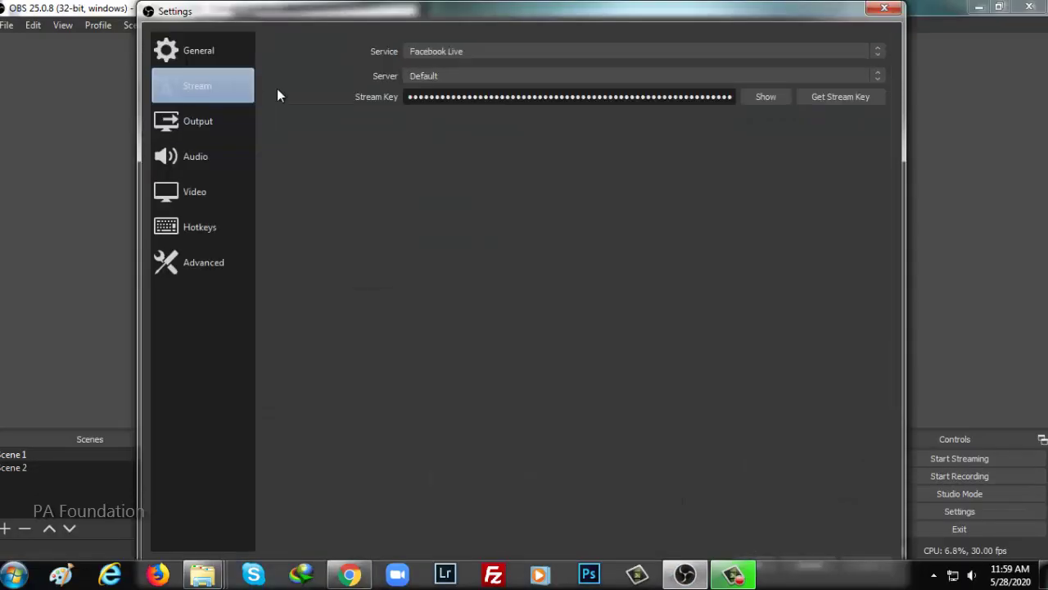
{"action": "left_click", "coordinate": [732, 96]}
{"action": "key", "text": "ctrl+a"}
{"action": "key", "text": "BackSpace"}
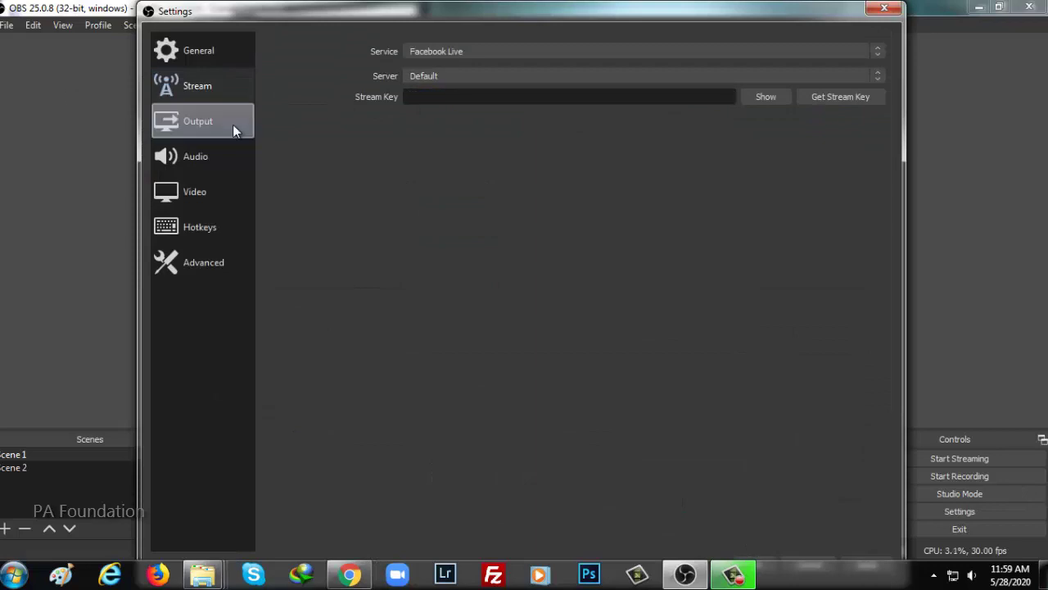
{"action": "key", "text": "ctrl+v"}
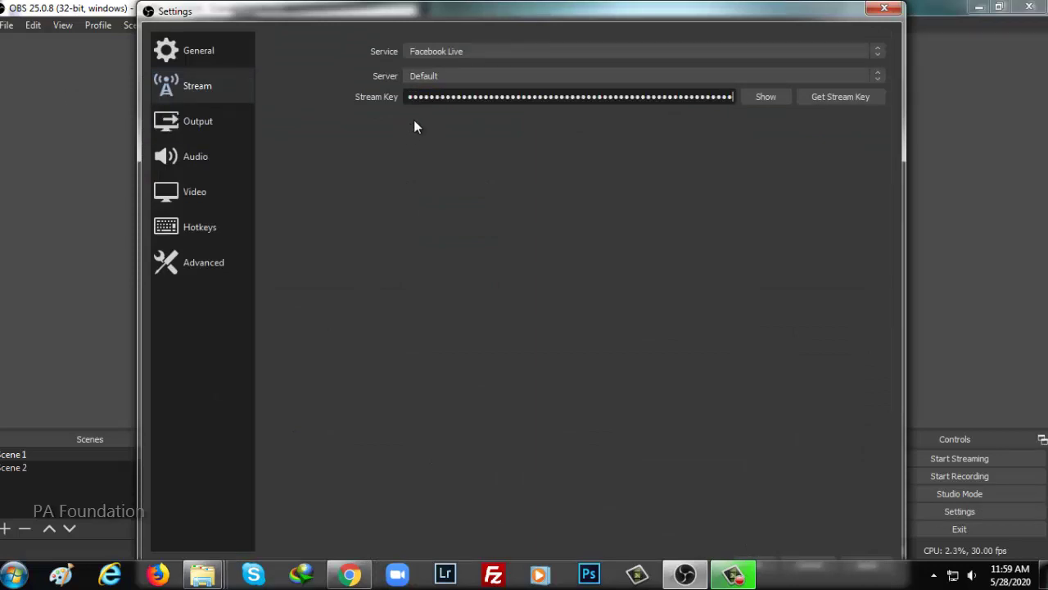
{"action": "left_click", "coordinate": [589, 54]}
{"action": "left_click", "coordinate": [589, 53]}
- Keep Advanced output mode, review Track 1 audio bitrates, then open the Audio and Video pages
{"action": "left_click", "coordinate": [202, 128]}
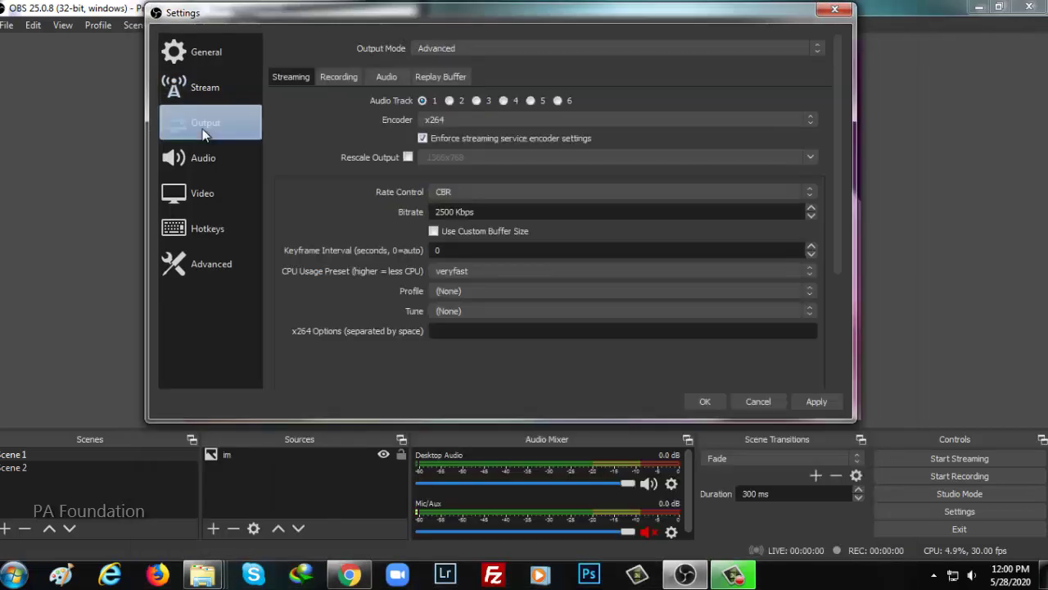
{"action": "left_click", "coordinate": [627, 47]}
{"action": "left_click", "coordinate": [461, 71]}
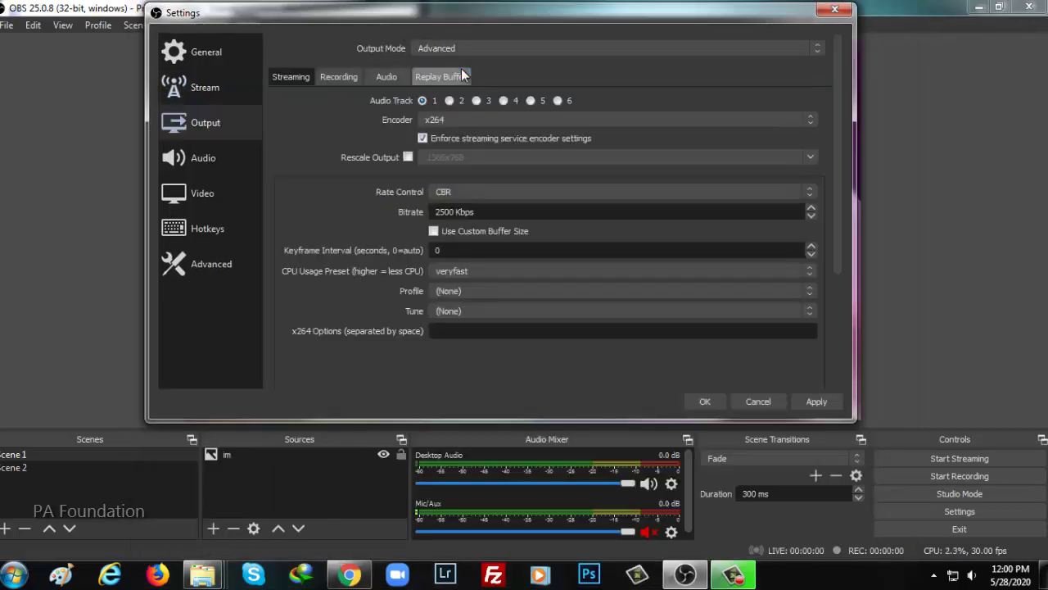
{"action": "left_click", "coordinate": [392, 75]}
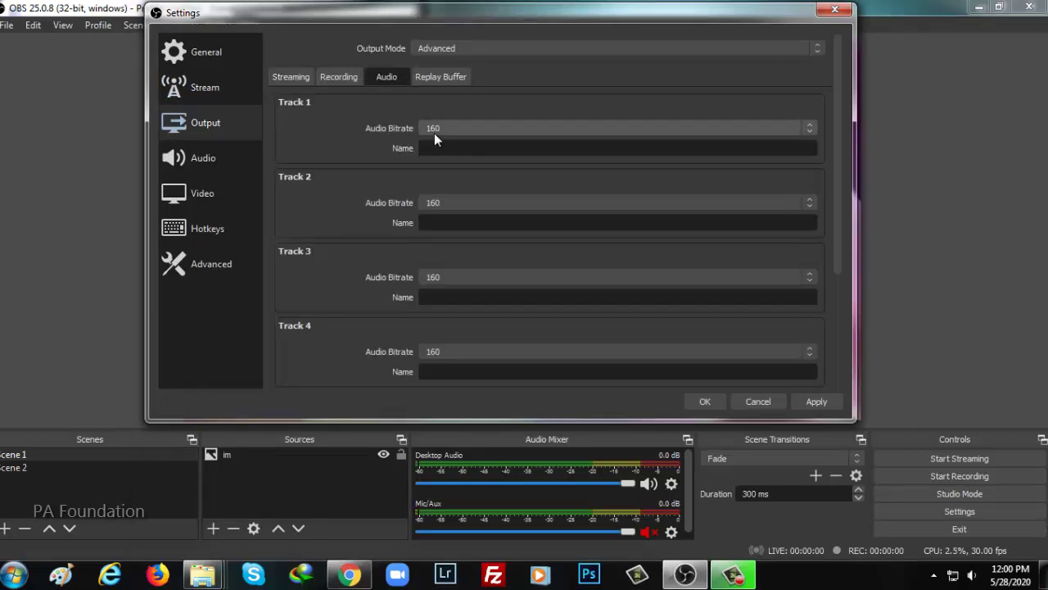
{"action": "left_click", "coordinate": [498, 130]}
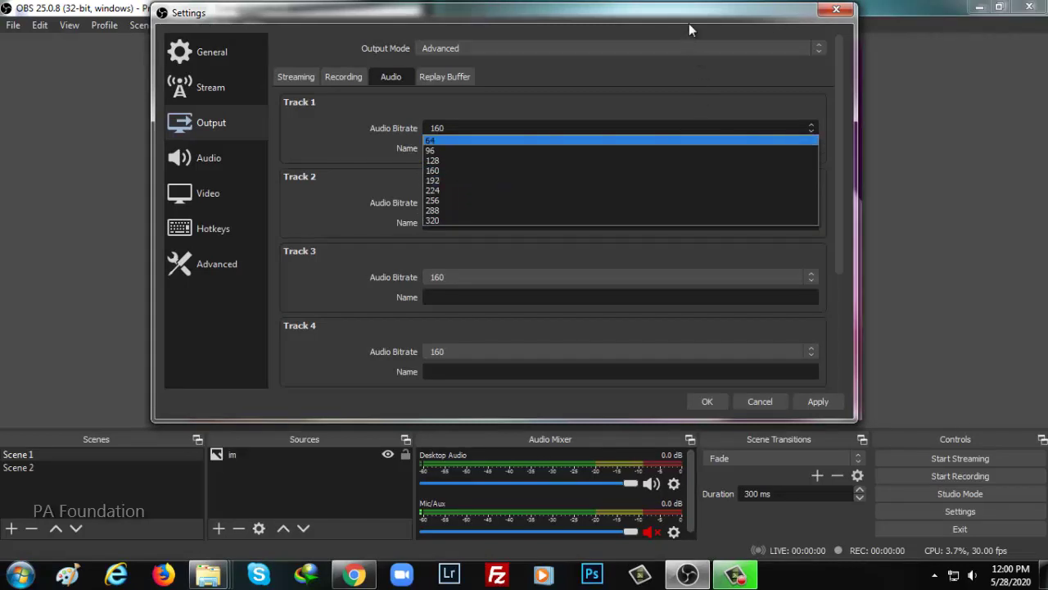
{"action": "left_click", "coordinate": [211, 163]}
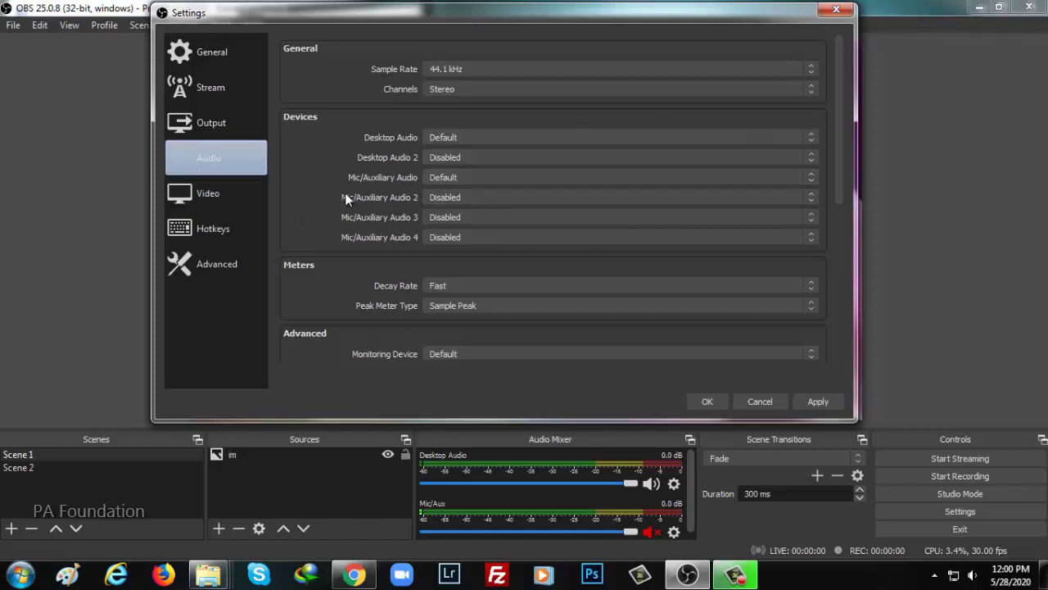
{"action": "left_click", "coordinate": [208, 193]}
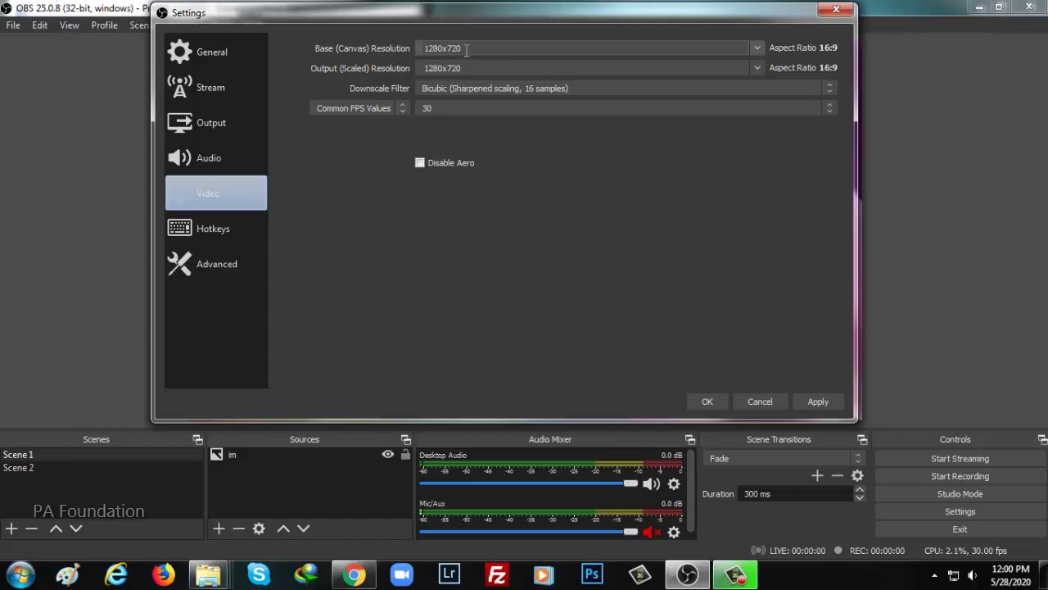
- Keep the 1280x720 output resolution and close Settings with OK
{"action": "left_click", "coordinate": [758, 69]}
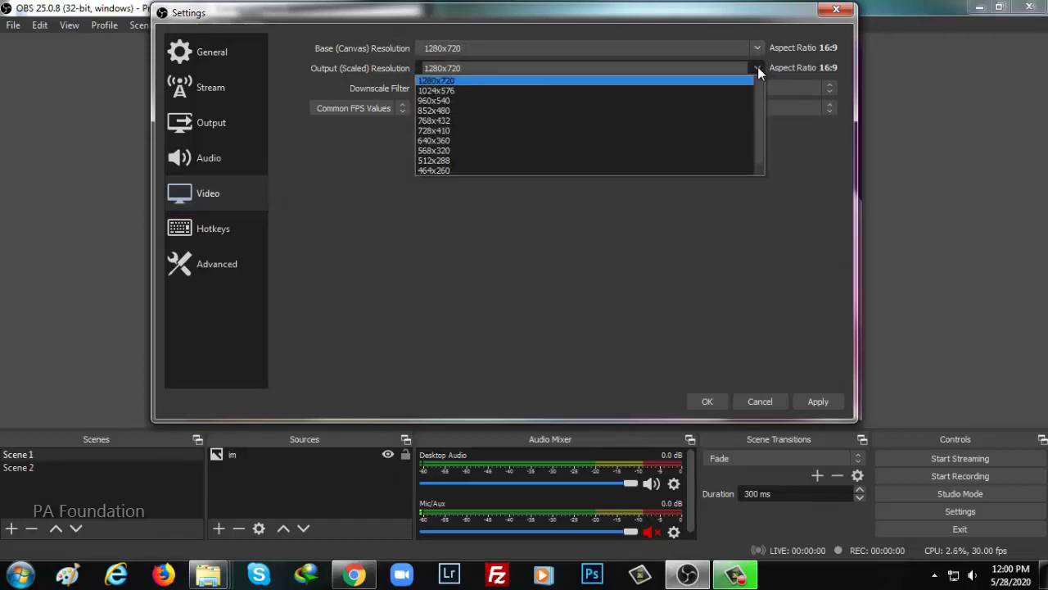
{"action": "left_click", "coordinate": [663, 230]}
{"action": "left_click", "coordinate": [760, 402]}
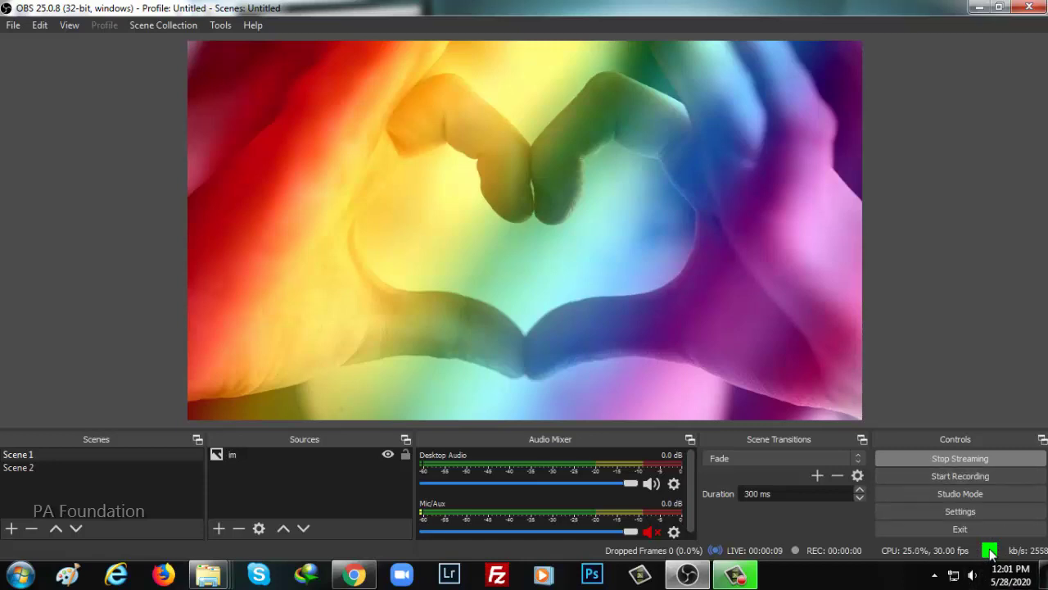
- Go live in Facebook Live Producer, then switch OBS to Scene 2 with the audio visualizer using F2
{"action": "left_click", "coordinate": [979, 7]}
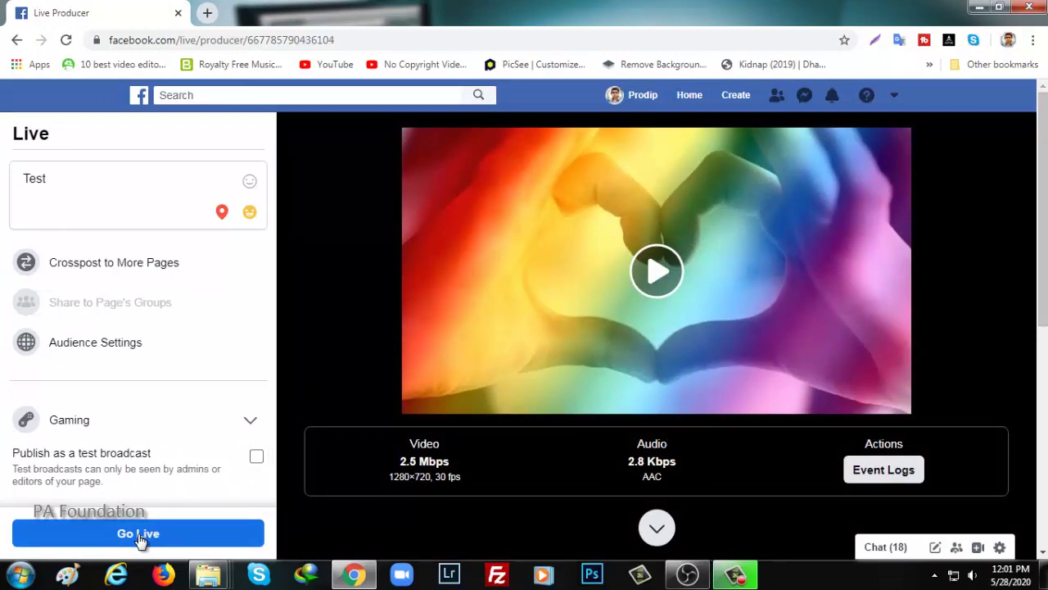
{"action": "left_click", "coordinate": [139, 534]}
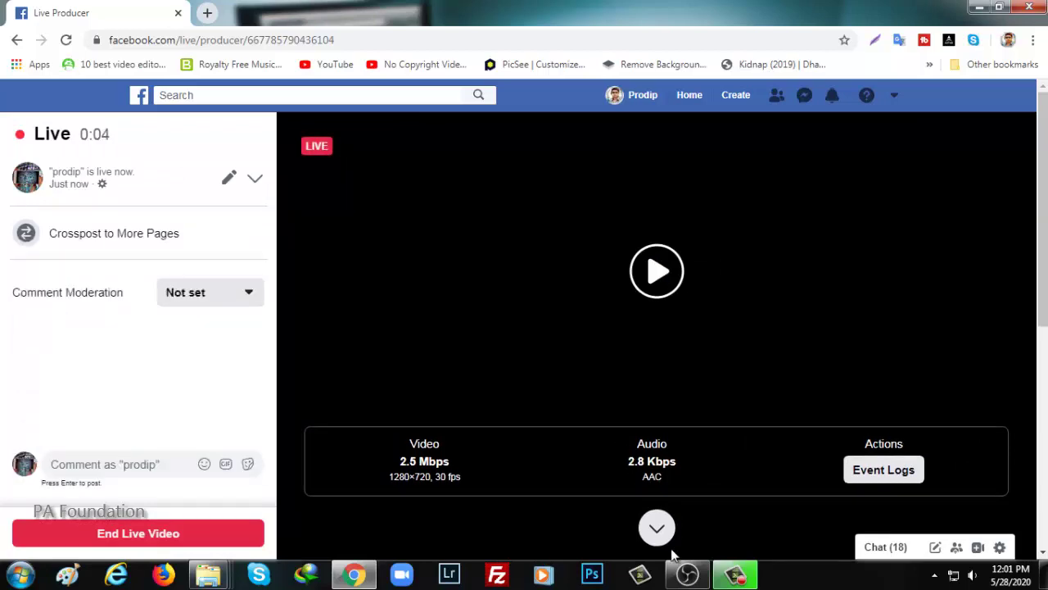
{"action": "left_click", "coordinate": [687, 575]}
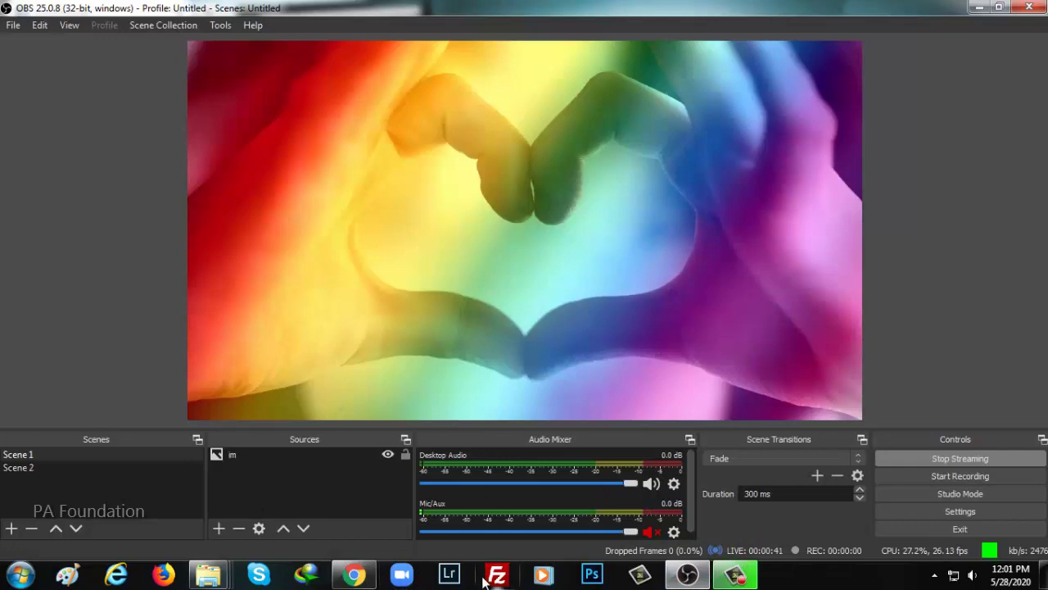
{"action": "key", "text": "F2"}
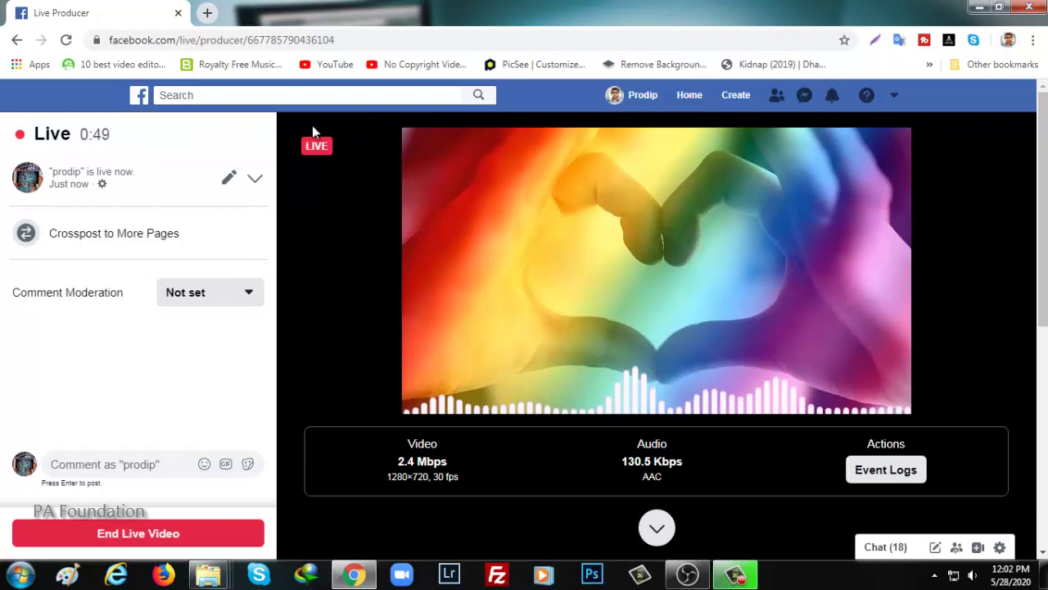
- Check the page's home feed in a new tab for the live Test video, then return to Live Producer
{"action": "left_click", "coordinate": [207, 13]}
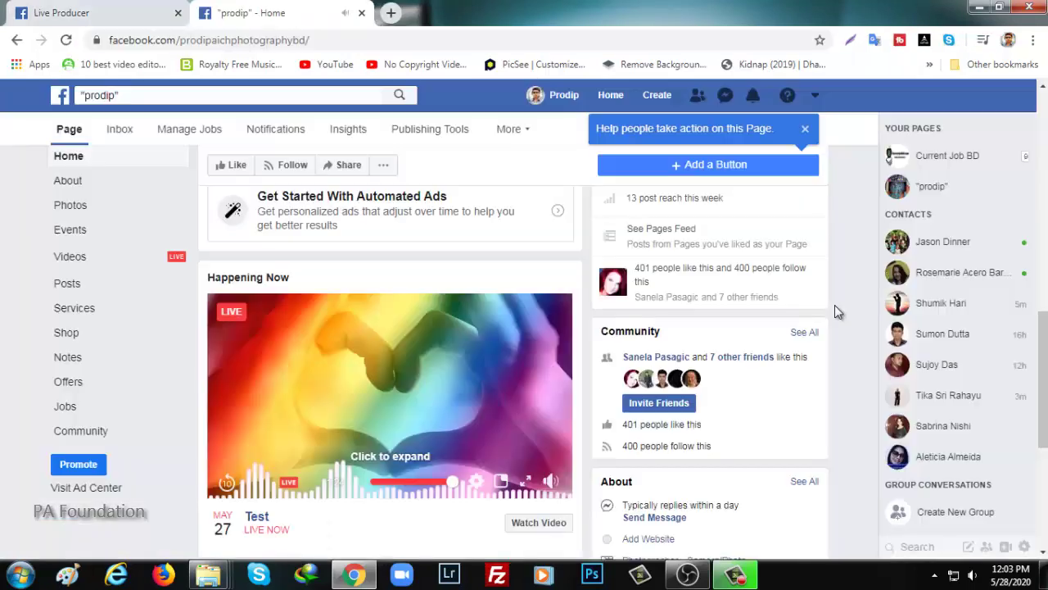
{"action": "scroll", "coordinate": [819, 293], "scroll_direction": "down", "scroll_amount": 1}
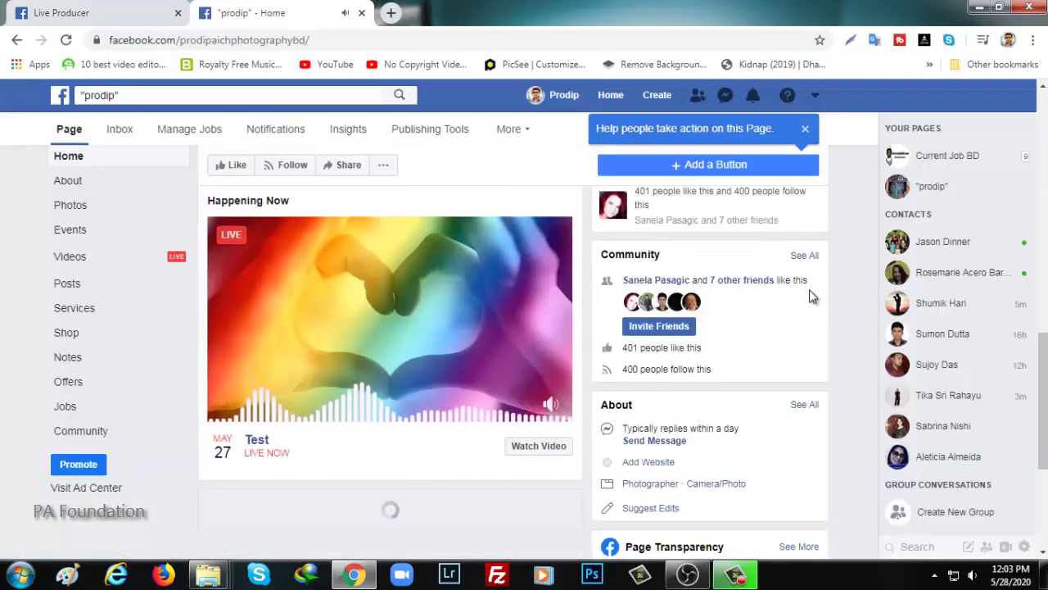
{"action": "mouse_move", "coordinate": [270, 257]}
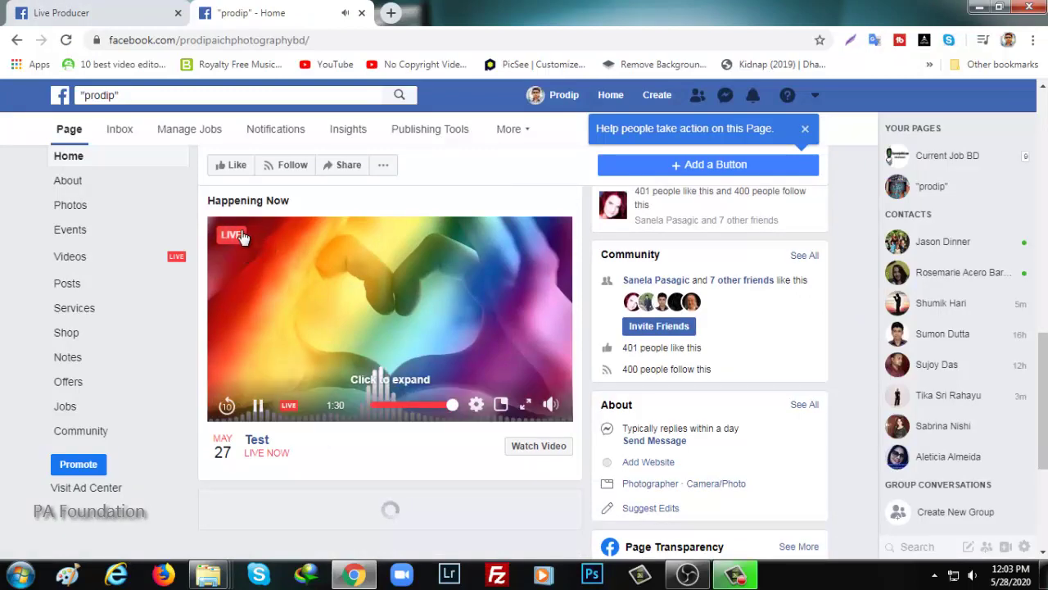
{"action": "scroll", "coordinate": [375, 300], "scroll_direction": "down", "scroll_amount": 5}
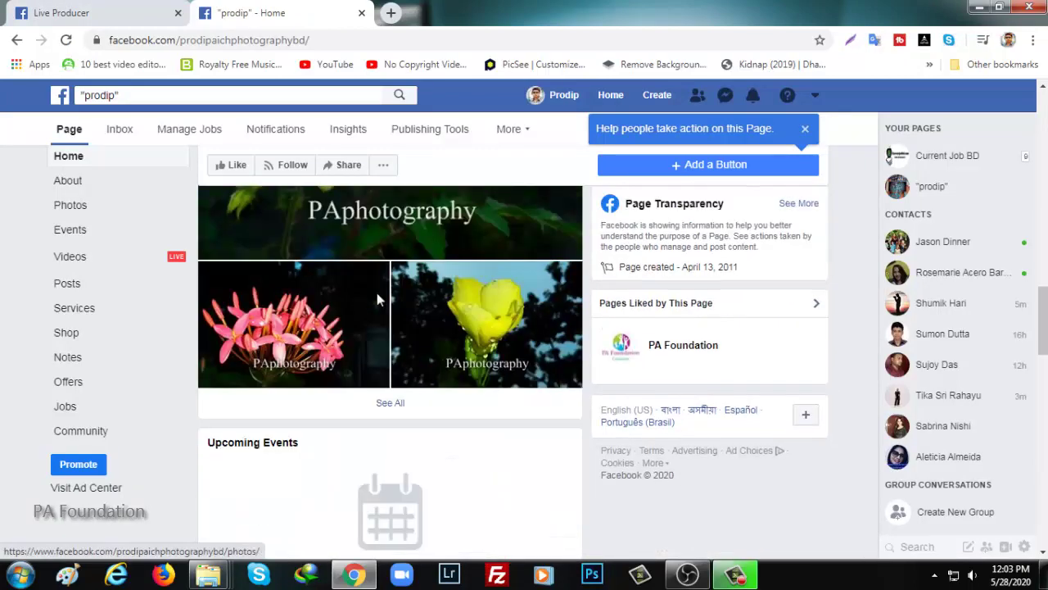
{"action": "scroll", "coordinate": [377, 298], "scroll_direction": "up", "scroll_amount": 5}
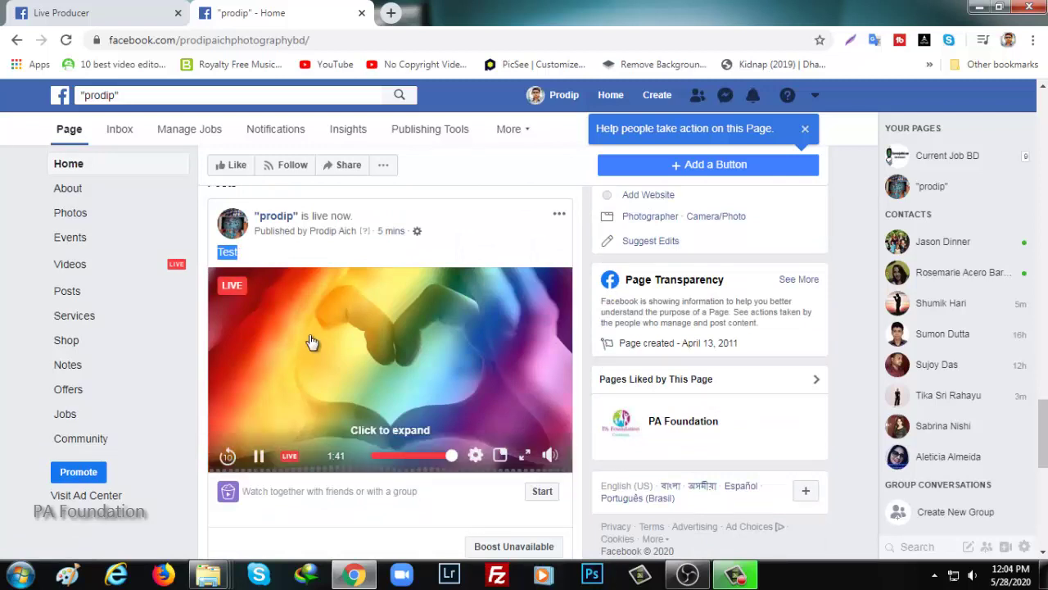
{"action": "key", "text": "ctrl+Tab"}
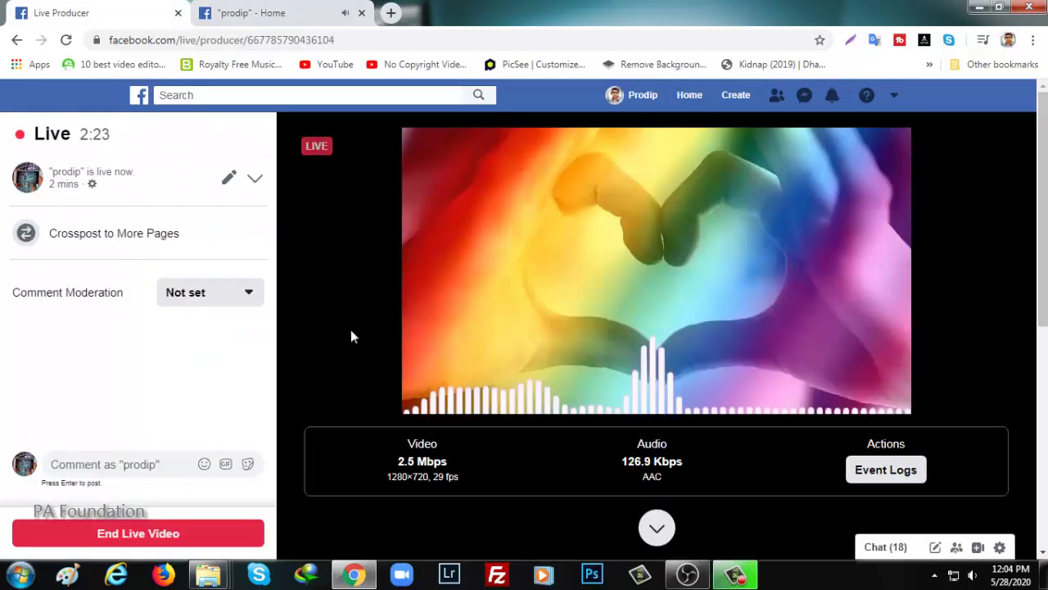
- End the live video and confirm ending the broadcast
{"action": "left_click", "coordinate": [141, 536]}
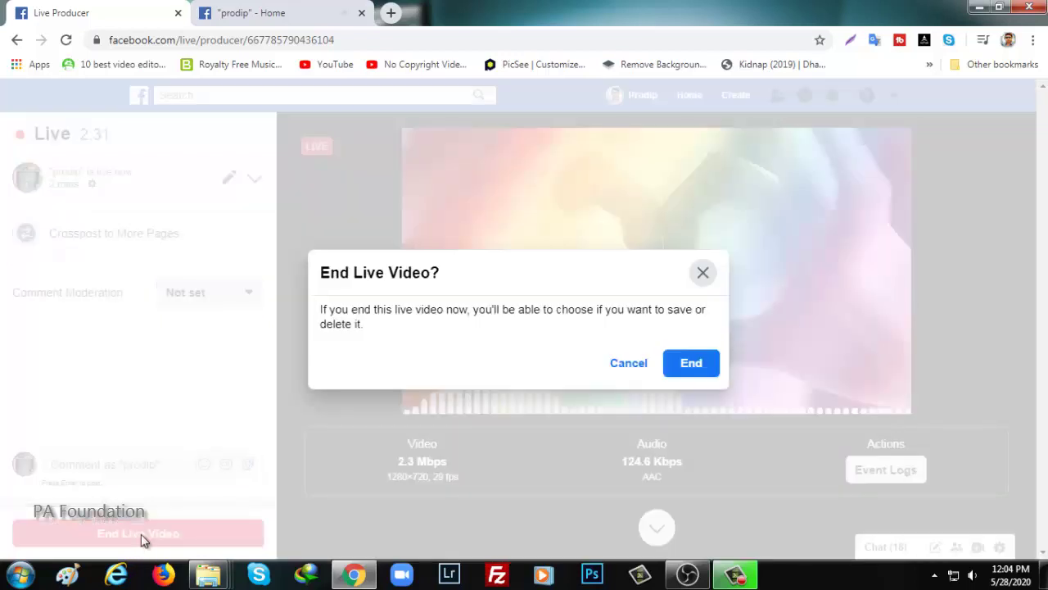
{"action": "left_click", "coordinate": [692, 364]}
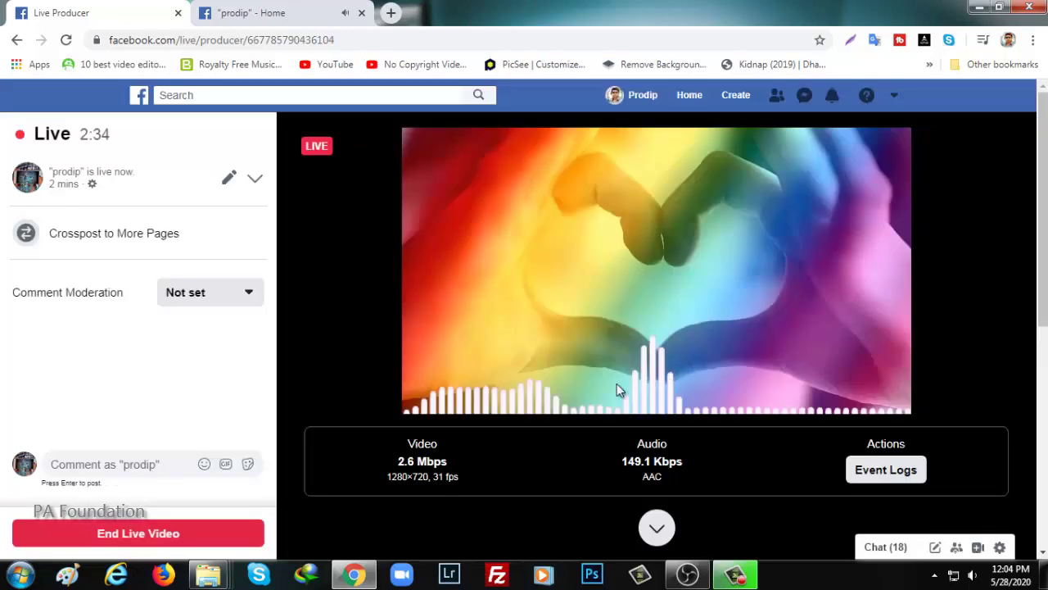